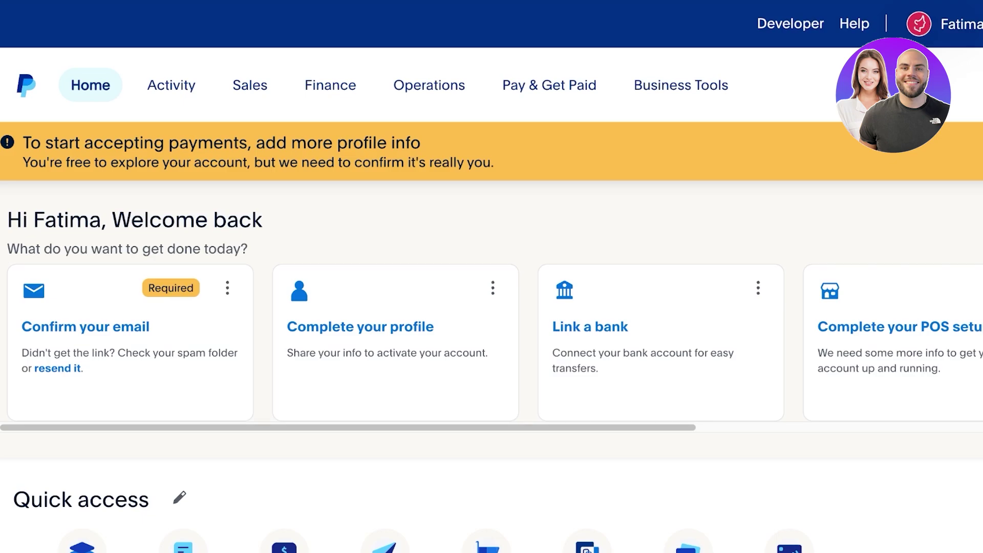
# Open the builder for pay links and buttons from the Pay & Get Paid section.
pyautogui.scroll(-4, 491, 358)
pyautogui.scroll(4, 491, 358)
pyautogui.moveTo(549, 86)
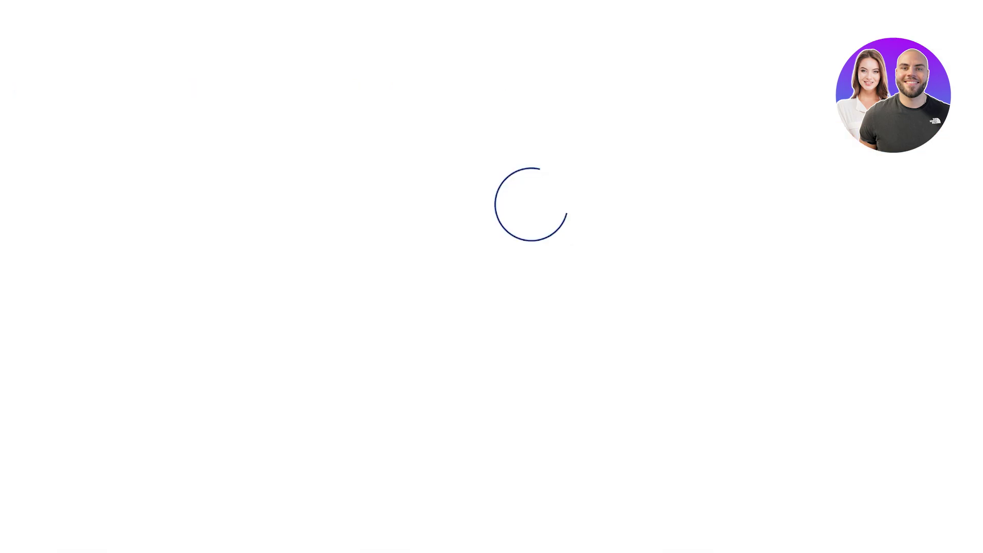
# Preview the Payment Button option and select Payment link & QR code as the checkout type.
pyautogui.scroll(-2, 492, 359)
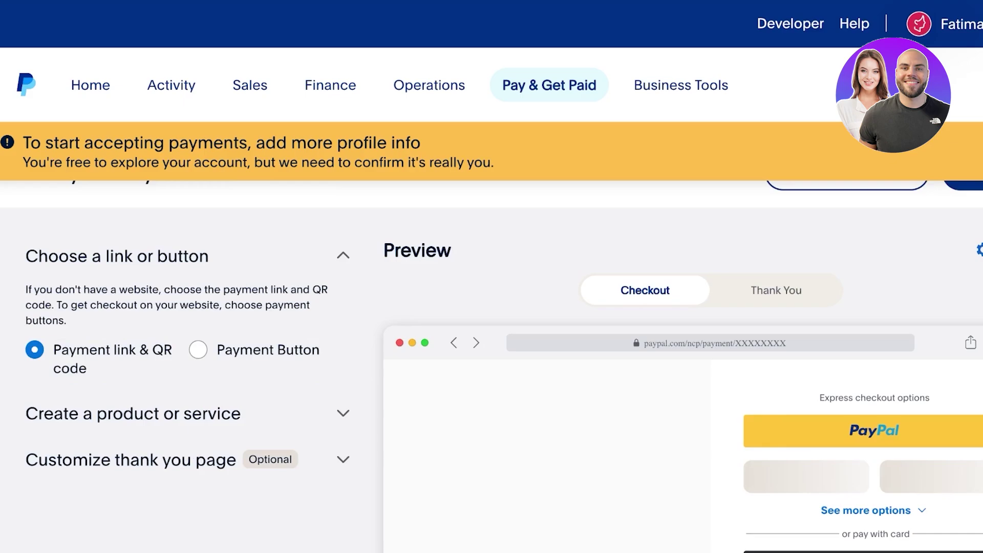
pyautogui.scroll(-1, 491, 359)
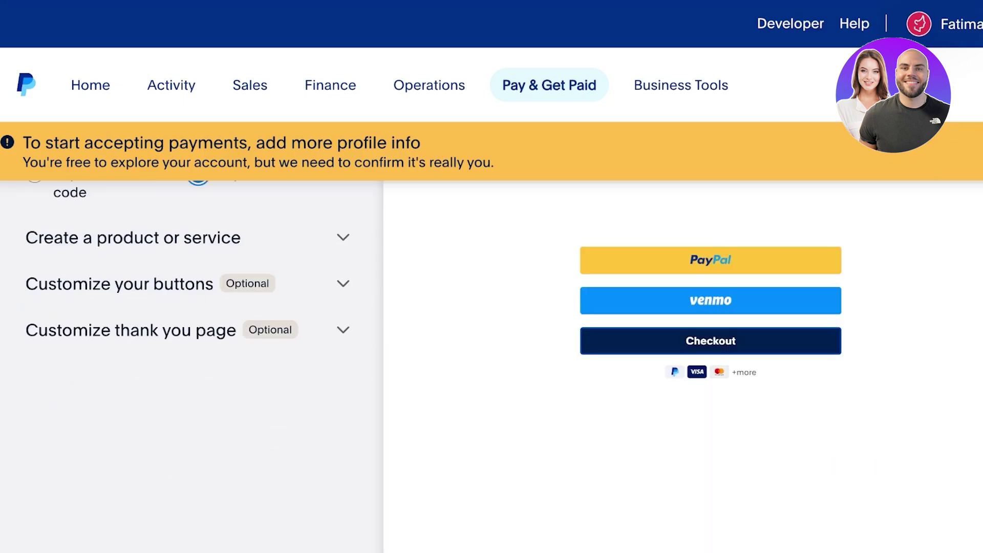
pyautogui.scroll(1, 492, 358)
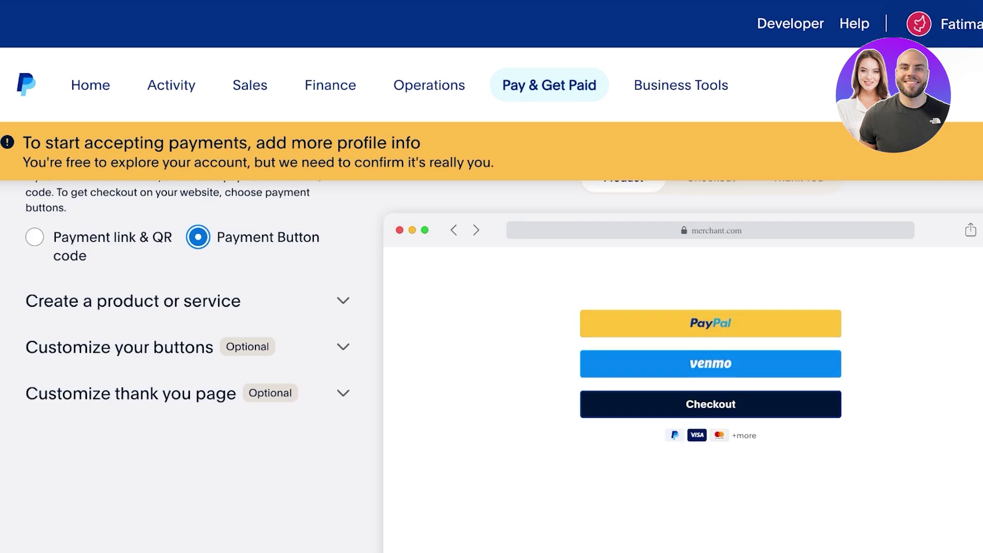
pyautogui.click(35, 237)
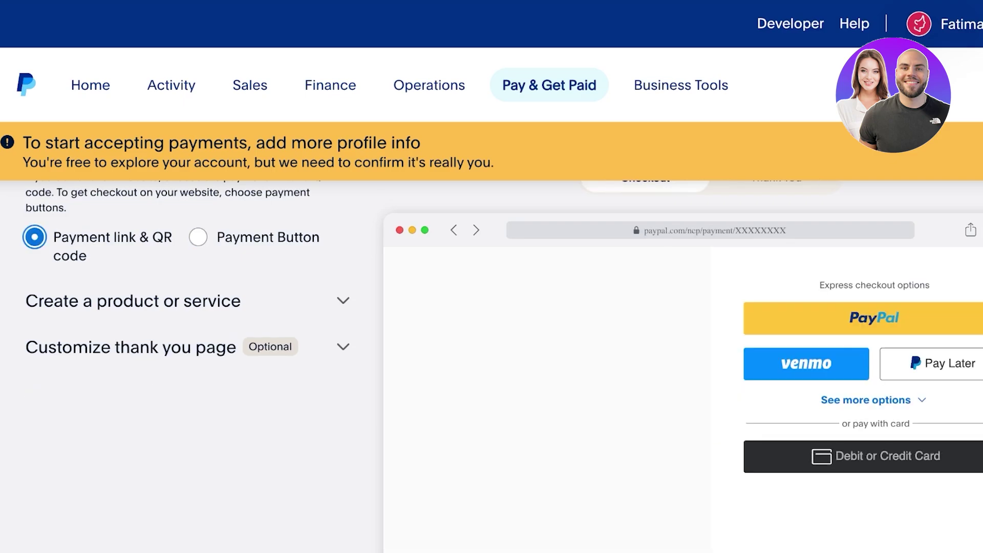
pyautogui.scroll(2, 492, 358)
pyautogui.scroll(-2, 492, 358)
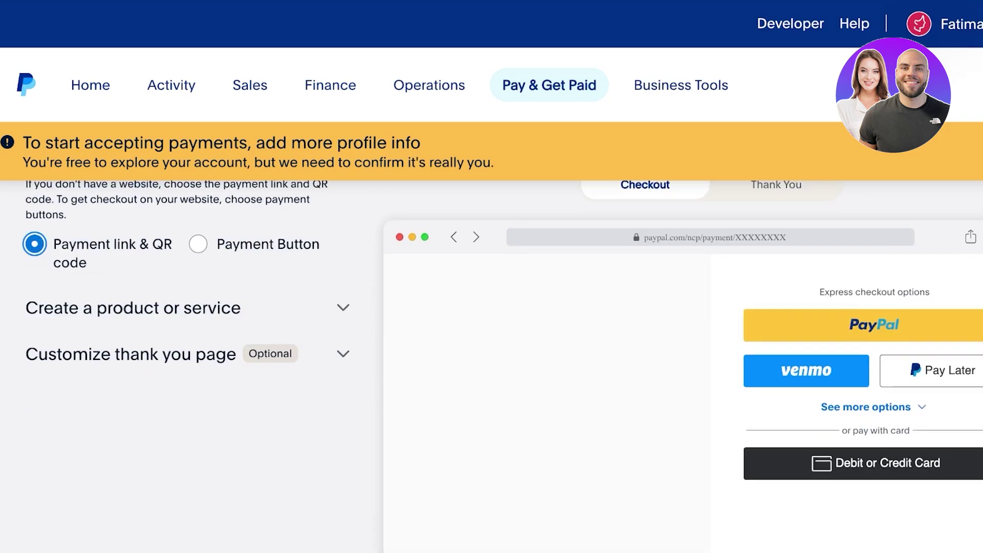
# Examine the pay link Checkout settings, covering payment methods, business name and logo display, and homepage URL.
pyautogui.scroll(4, 491, 359)
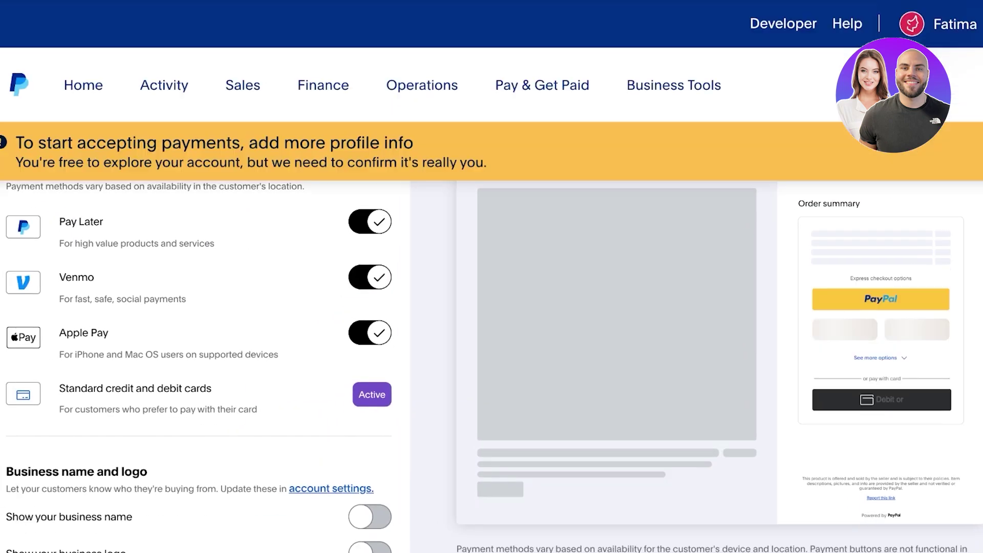
pyautogui.scroll(-2, 492, 366)
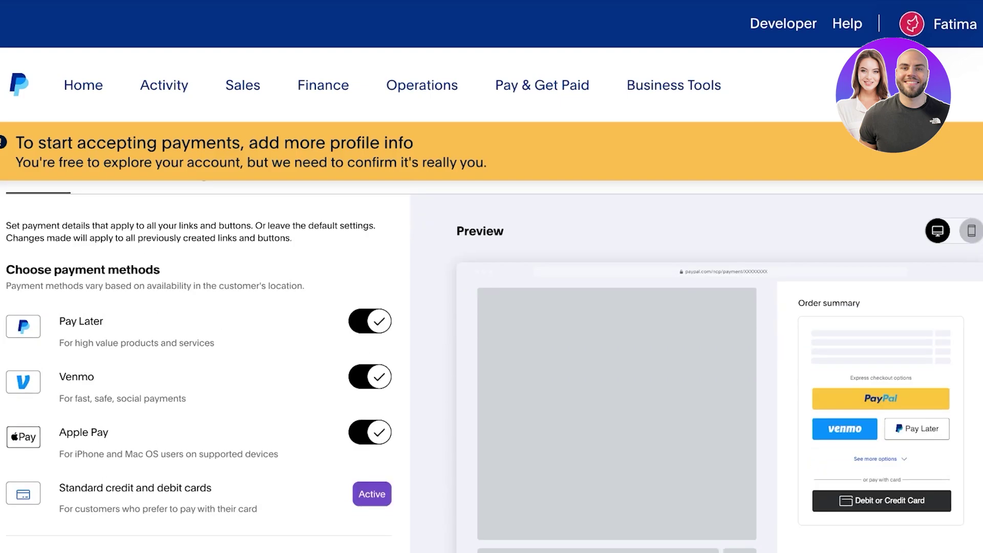
pyautogui.scroll(-1, 492, 366)
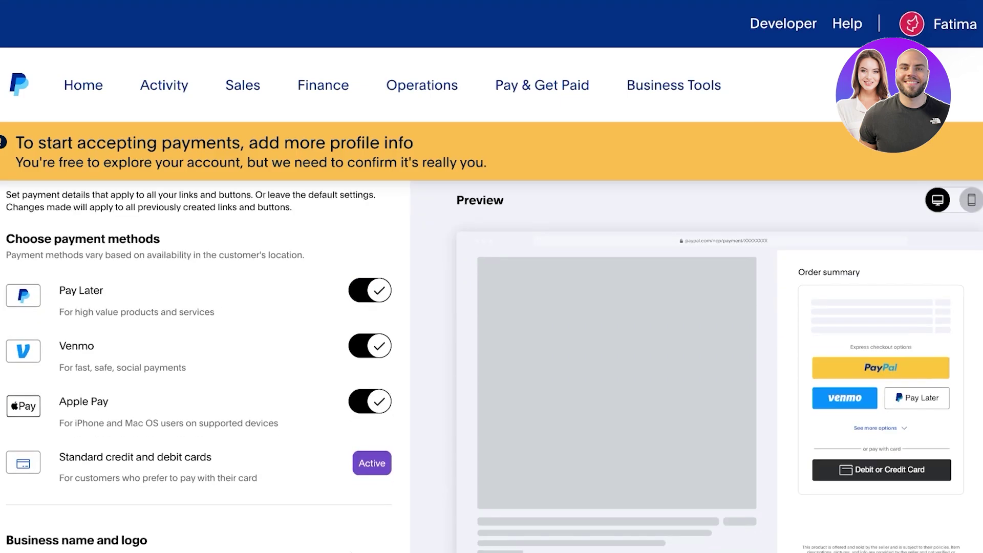
pyautogui.scroll(-2, 492, 366)
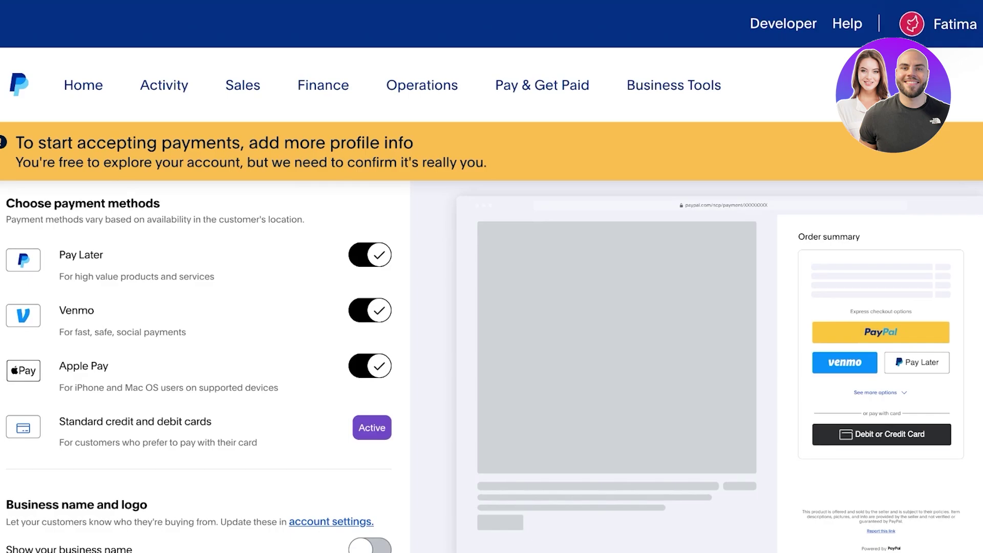
pyautogui.scroll(-3, 491, 367)
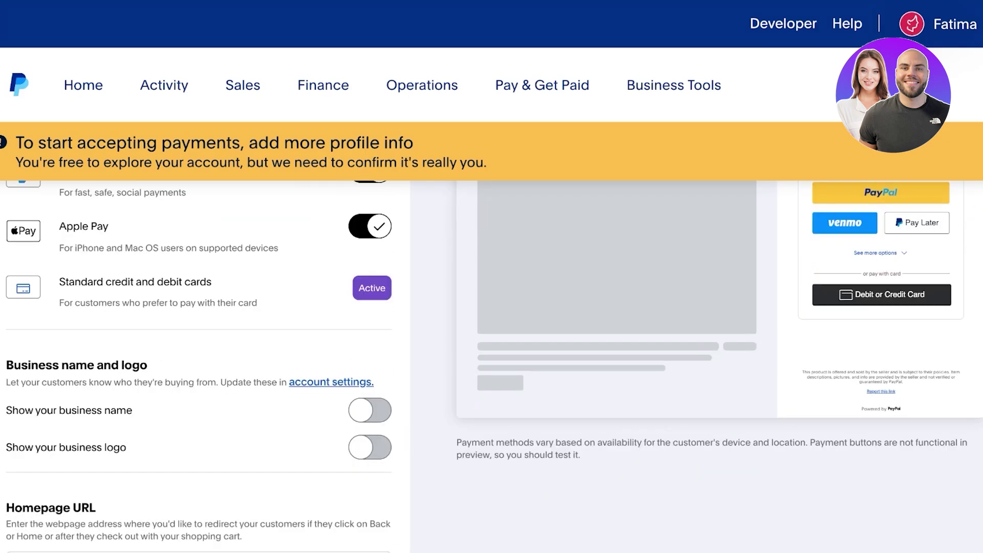
pyautogui.click(370, 410)
pyautogui.click(370, 410)
pyautogui.scroll(-2, 491, 366)
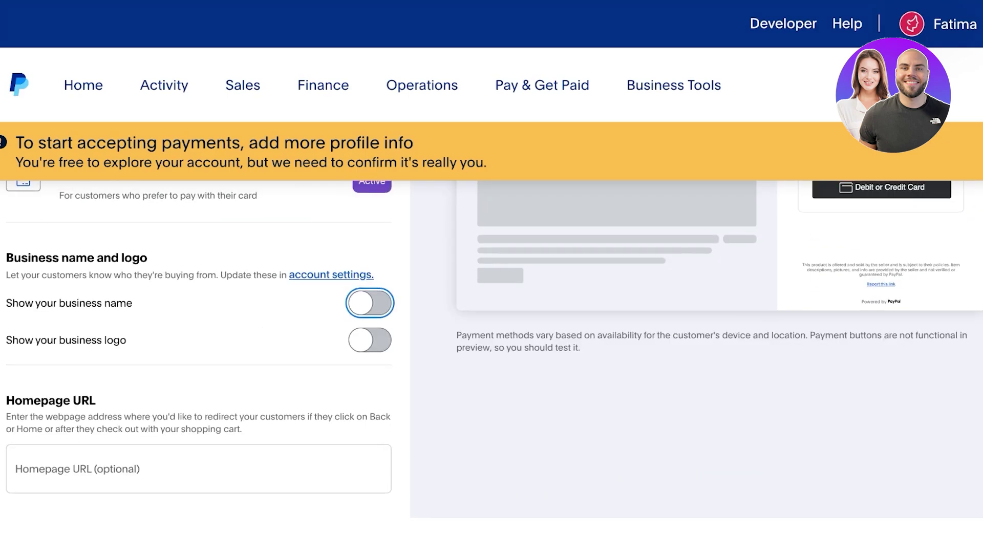
# Look through the stacked, single and cart button settings and return to the pay link builder.
pyautogui.scroll(8, 491, 366)
pyautogui.click(126, 288)
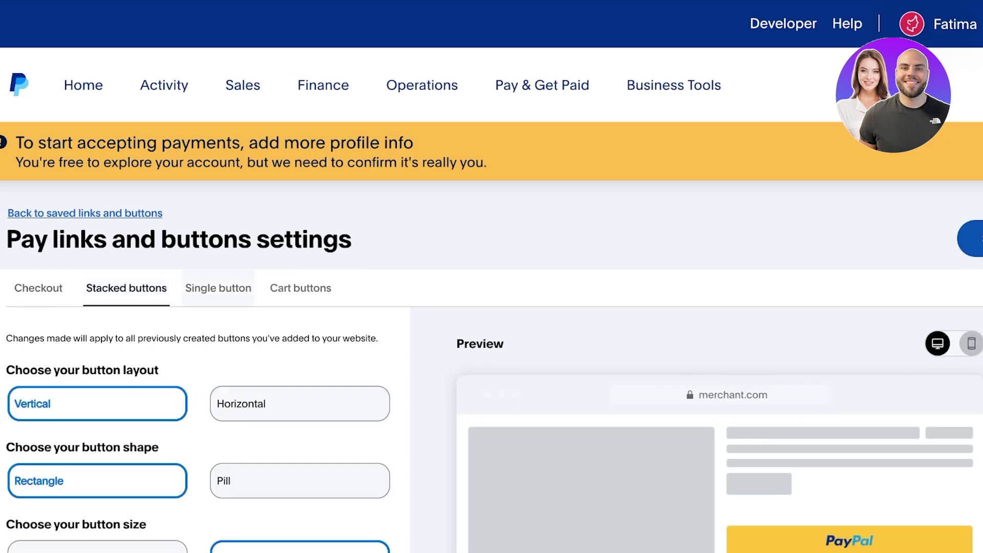
pyautogui.click(218, 288)
pyautogui.click(301, 288)
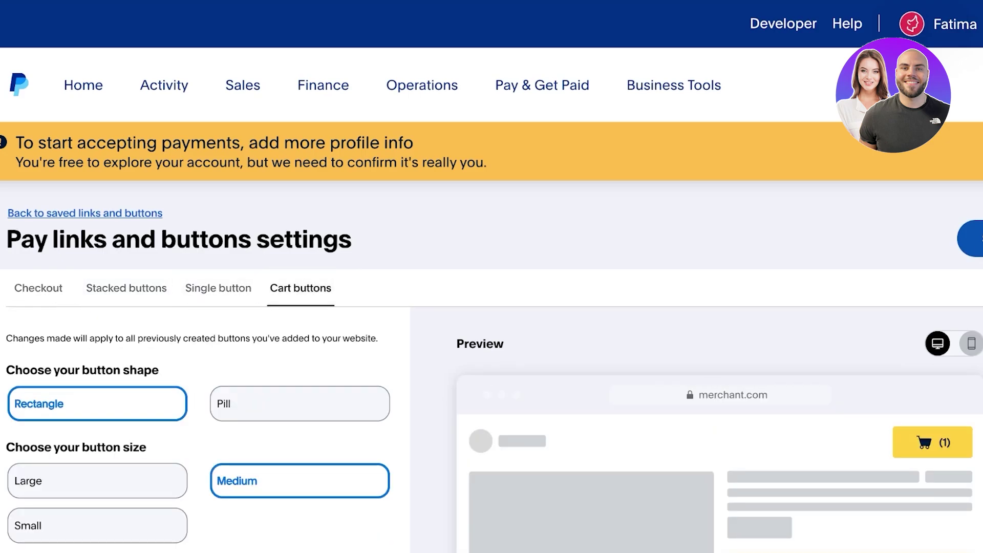
pyautogui.click(85, 213)
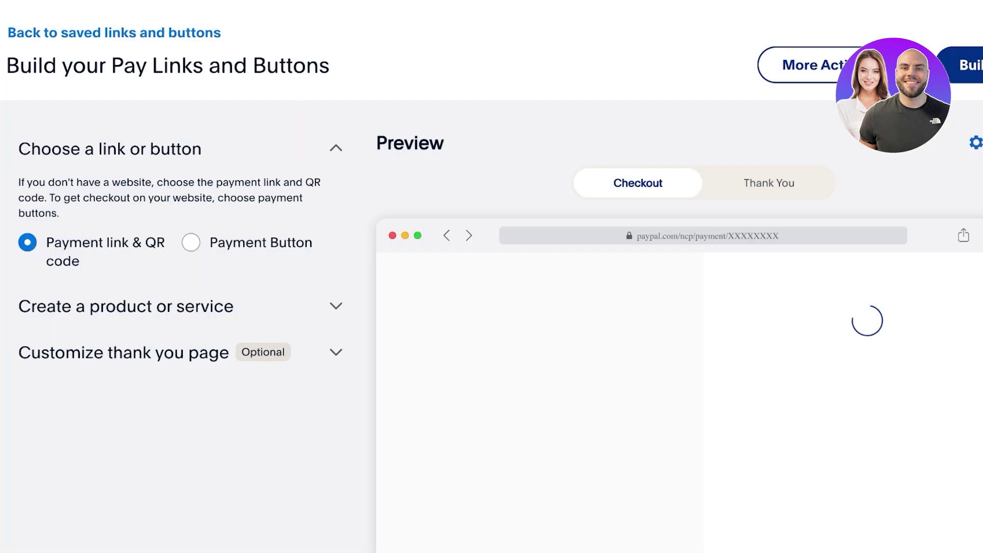
# Expand the product or service details, review the available types and keep Single product or service.
pyautogui.scroll(-2, 181, 370)
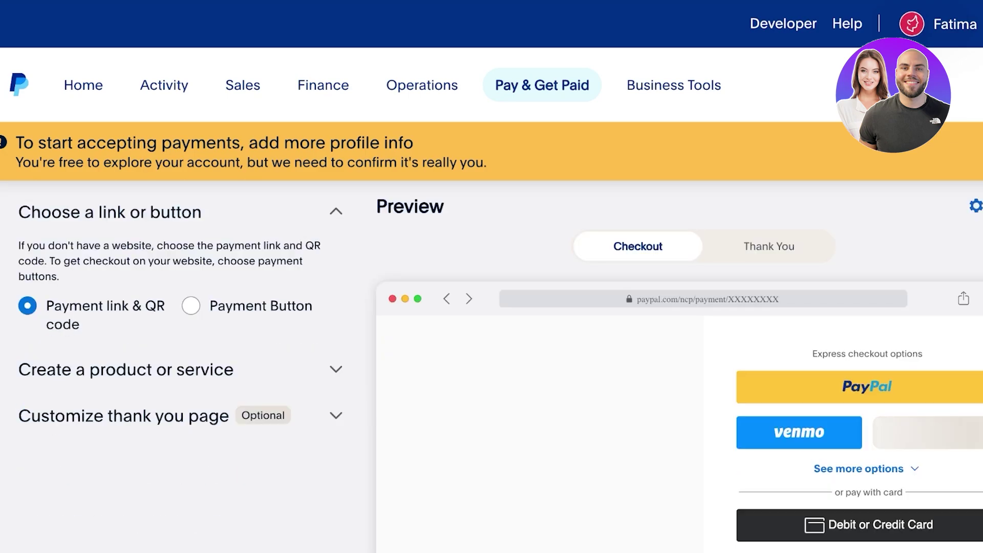
pyautogui.click(182, 369)
pyautogui.scroll(-2, 182, 369)
pyautogui.click(182, 324)
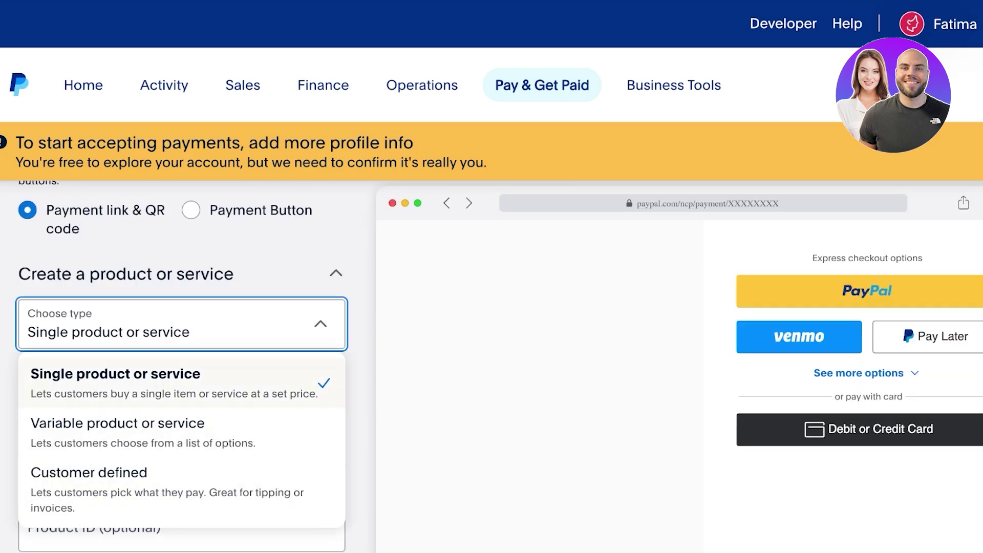
pyautogui.click(182, 383)
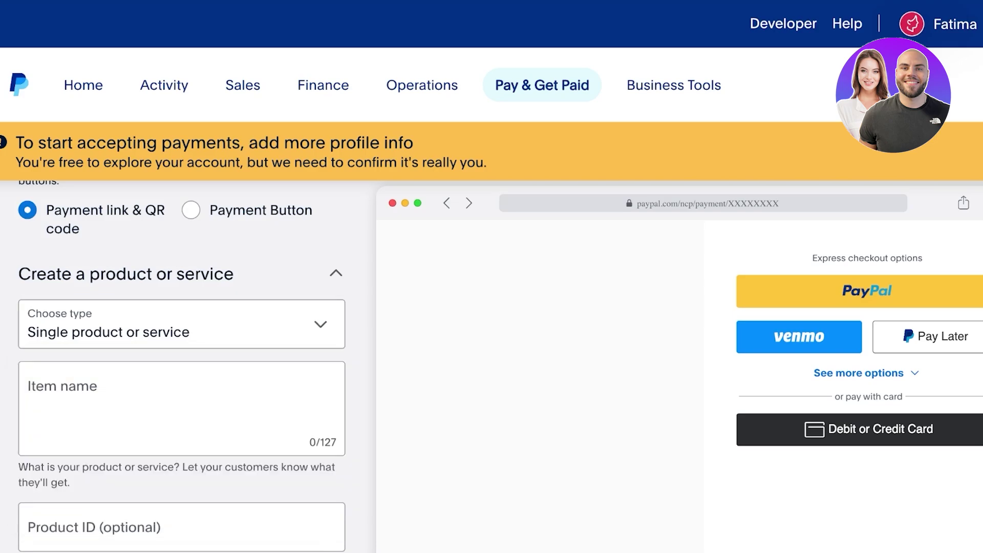
pyautogui.click(182, 324)
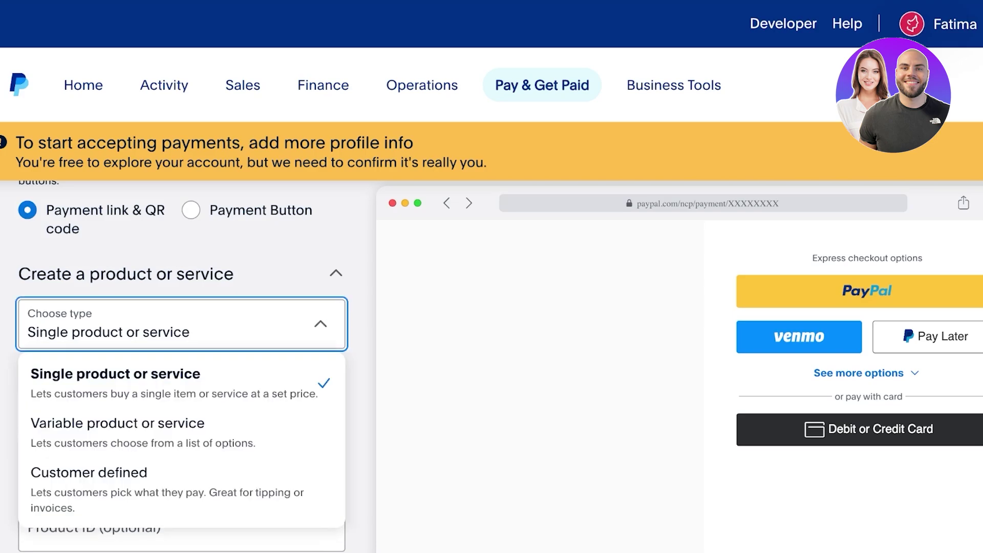
pyautogui.scroll(-1, 182, 438)
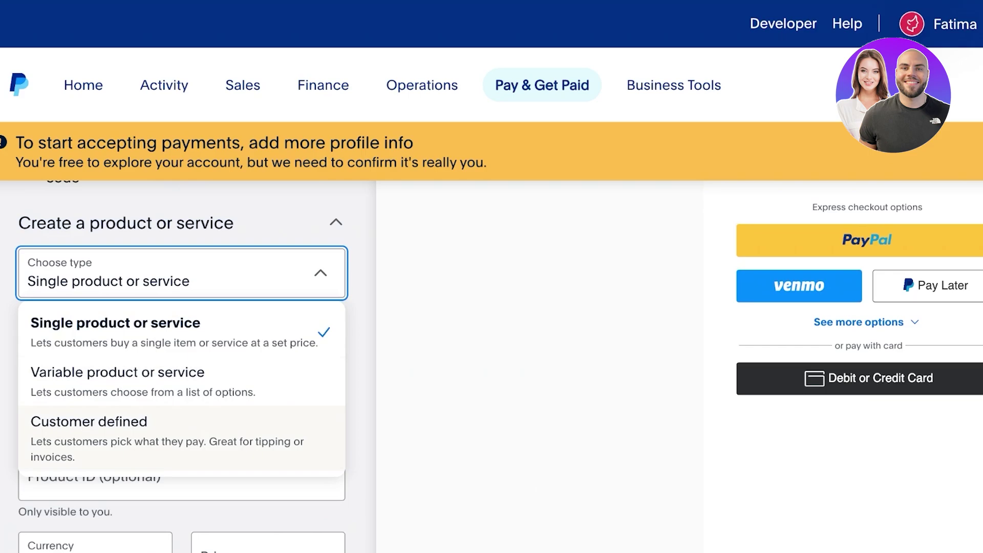
pyautogui.press('Down')
pyautogui.press('Return')
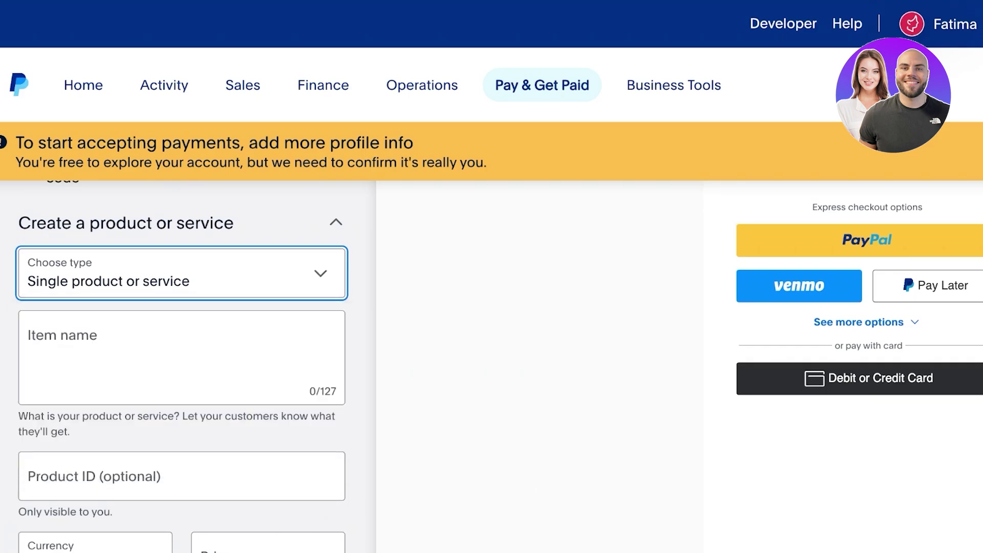
# Name the item "Makeup 101 Teaching Class".
pyautogui.press('Tab')
pyautogui.write('A')
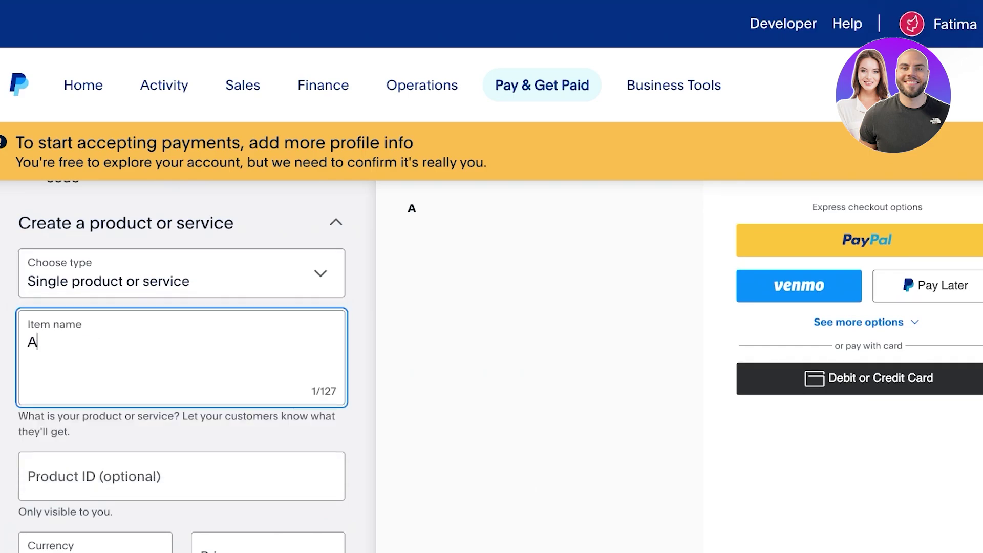
pyautogui.press('BackSpace')
pyautogui.write('Matte')
pyautogui.press('BackSpace')
pyautogui.press('BackSpace')
pyautogui.press('BackSpace')
pyautogui.press('BackSpace')
pyautogui.press('BackSpace')
pyautogui.write('Makeup 101 Course')
pyautogui.press('BackSpace')
pyautogui.press('BackSpace')
pyautogui.press('BackSpace')
pyautogui.press('BackSpace')
pyautogui.press('BackSpace')
pyautogui.press('BackSpace')
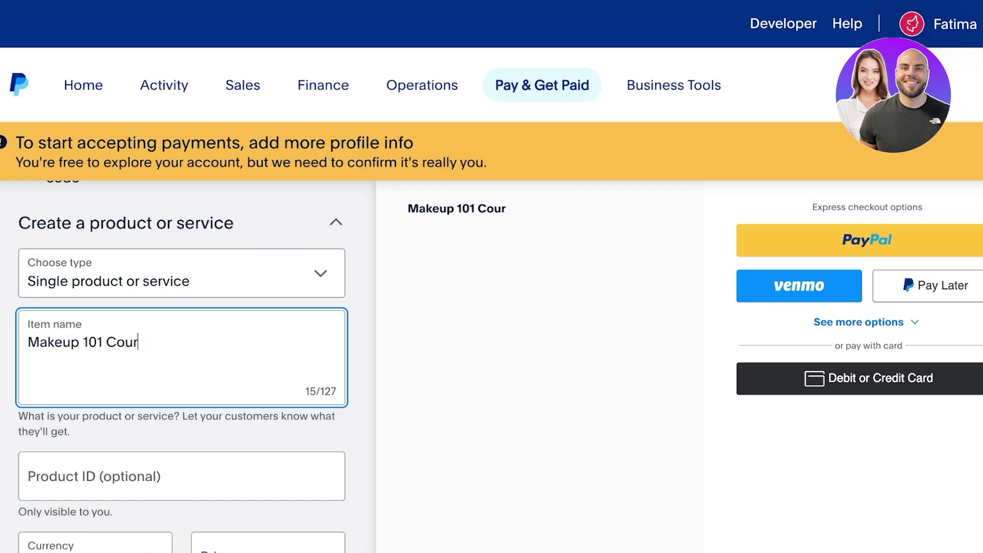
pyautogui.write('Teaching Class')
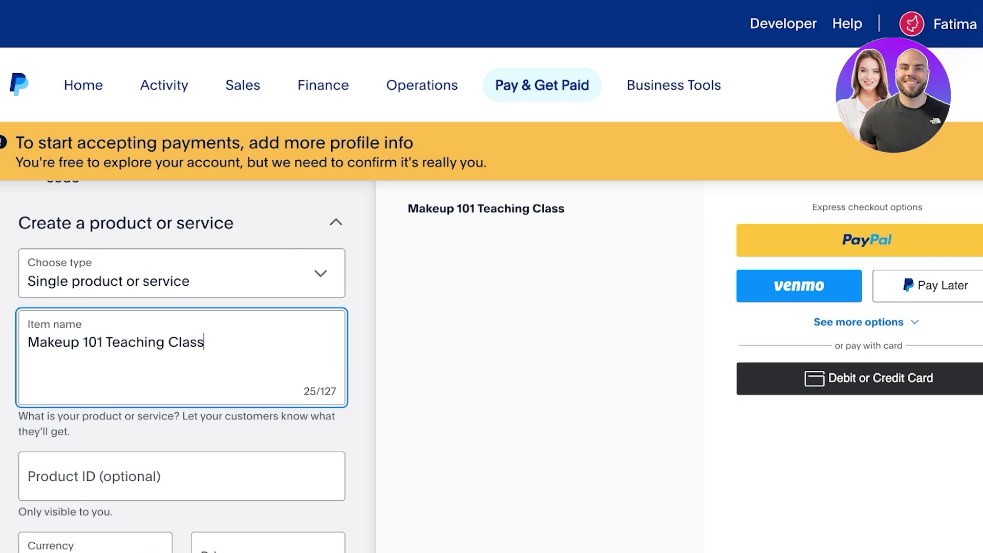
# Keep USD as the currency and set the item's price to $50.
pyautogui.scroll(-4, 181, 369)
pyautogui.click(95, 369)
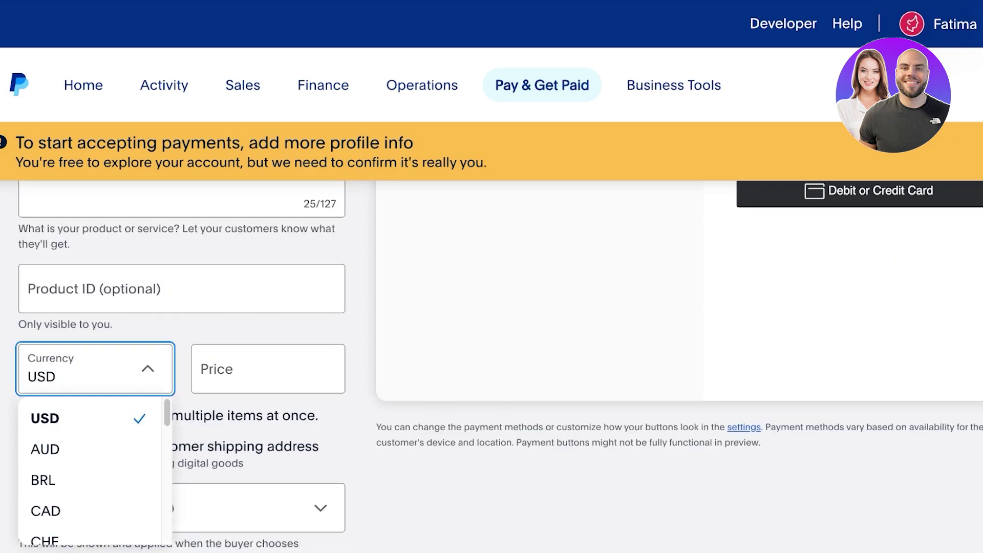
pyautogui.click(268, 369)
pyautogui.write('20')
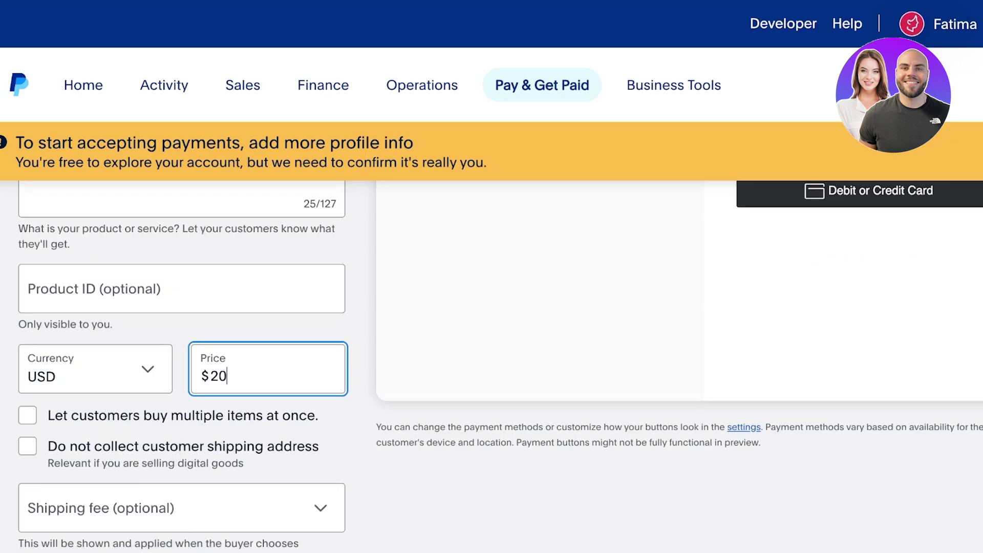
pyautogui.press('BackSpace')
pyautogui.press('BackSpace')
pyautogui.write('50')
# Let customers buy multiple items at once and set the maximum quantity to 50.
pyautogui.click(27, 415)
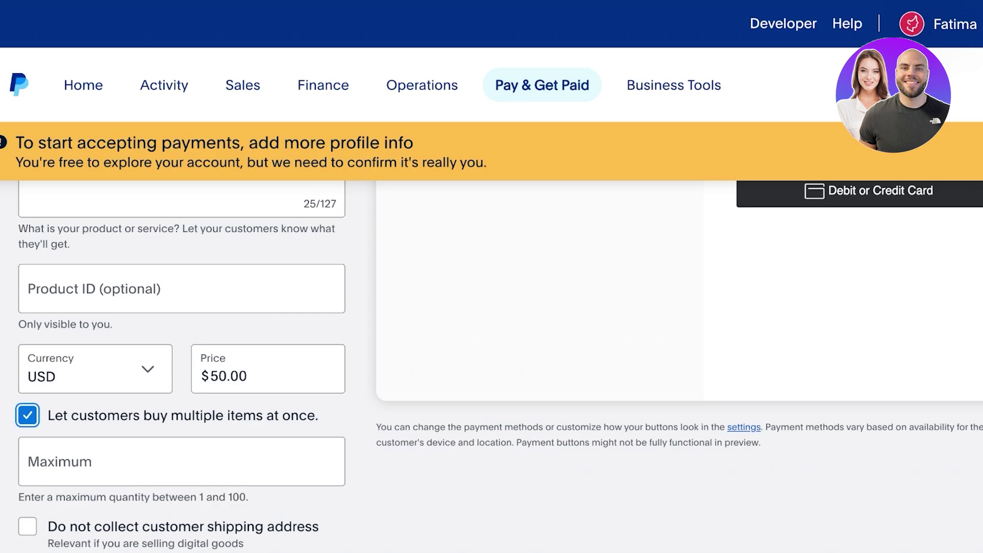
pyautogui.scroll(5, 492, 358)
pyautogui.scroll(-2, 492, 359)
pyautogui.scroll(-4, 492, 358)
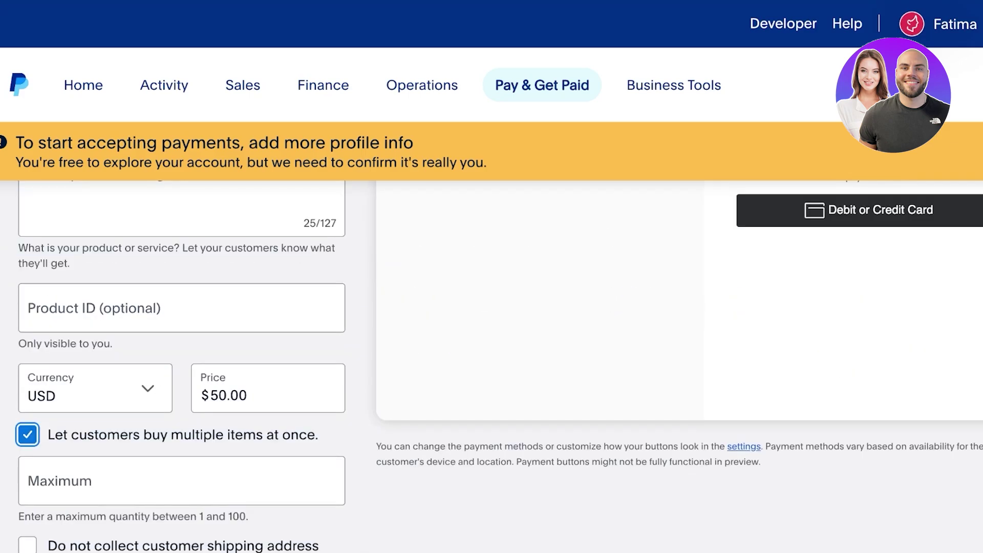
pyautogui.click(181, 481)
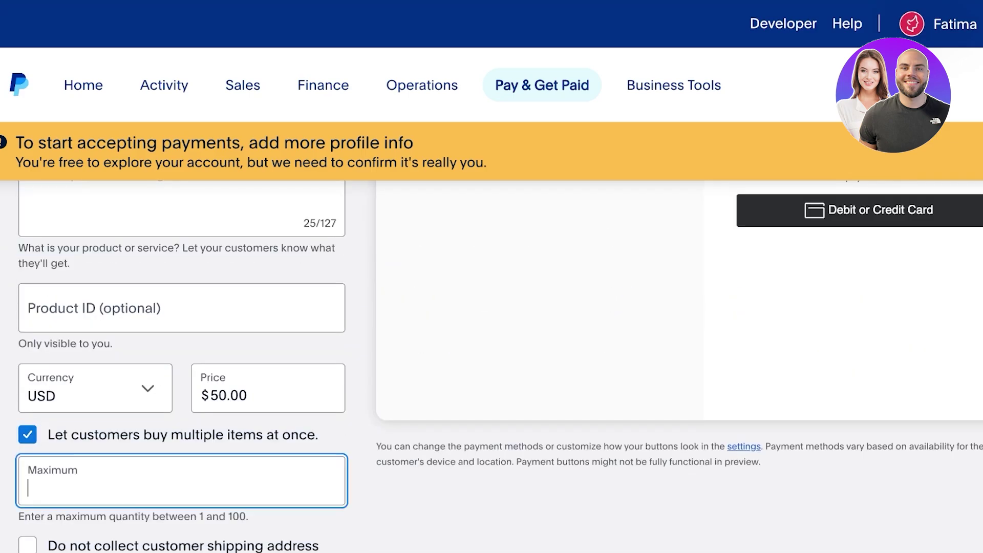
pyautogui.scroll(-3, 491, 358)
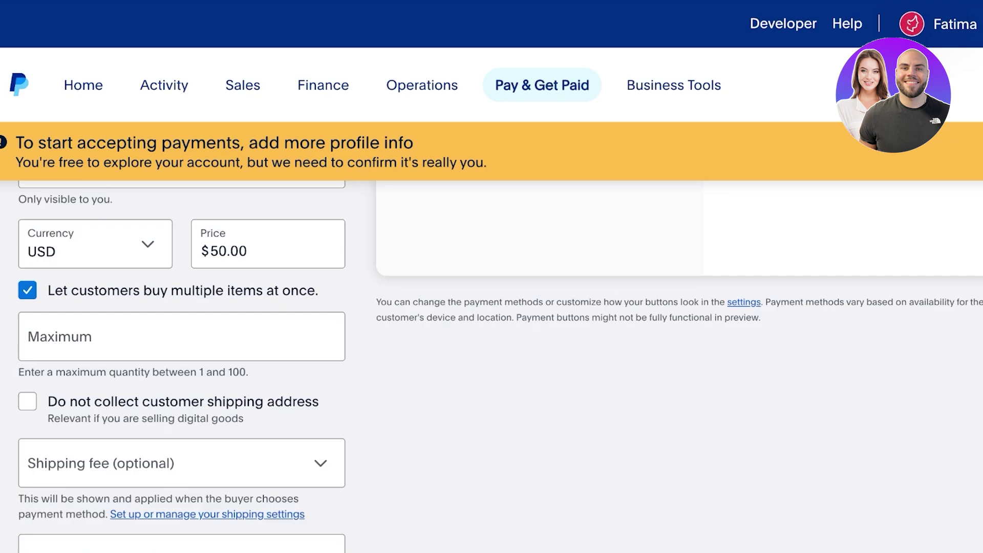
pyautogui.click(181, 336)
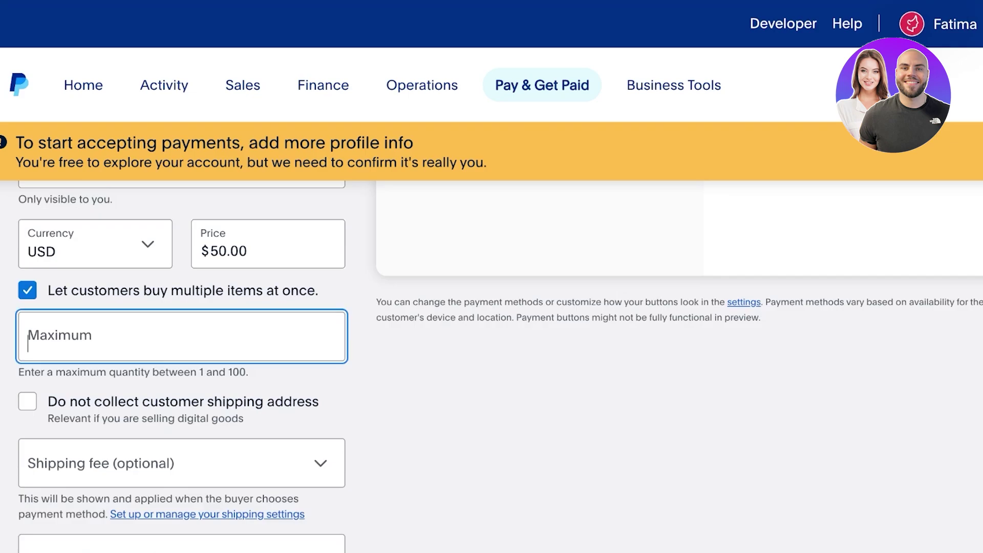
pyautogui.write('10')
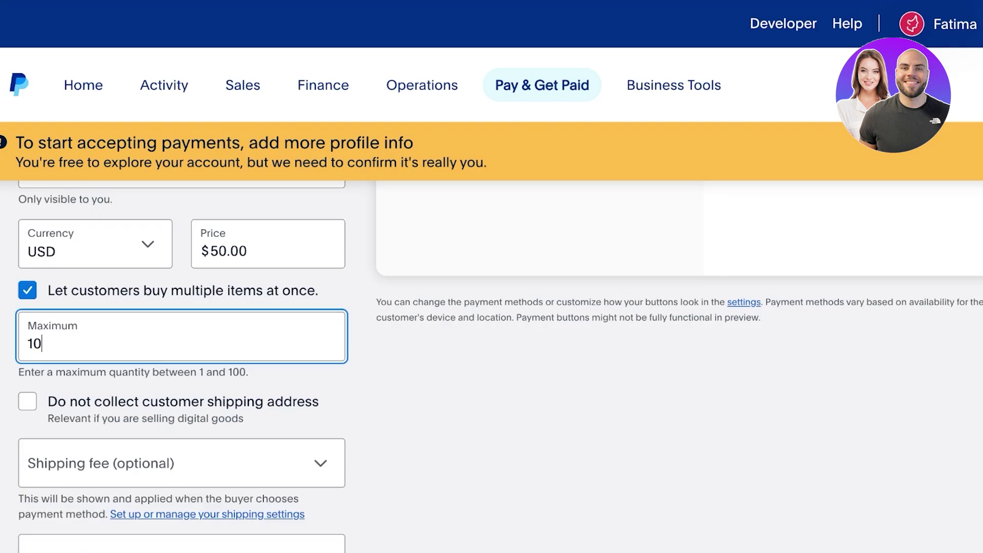
pyautogui.press('BackSpace')
pyautogui.press('BackSpace')
pyautogui.write('10')
pyautogui.hotkey('ctrl', 'a')
pyautogui.write('50')
# Choose not to collect the customer's shipping address and check the item in the checkout preview.
pyautogui.click(28, 402)
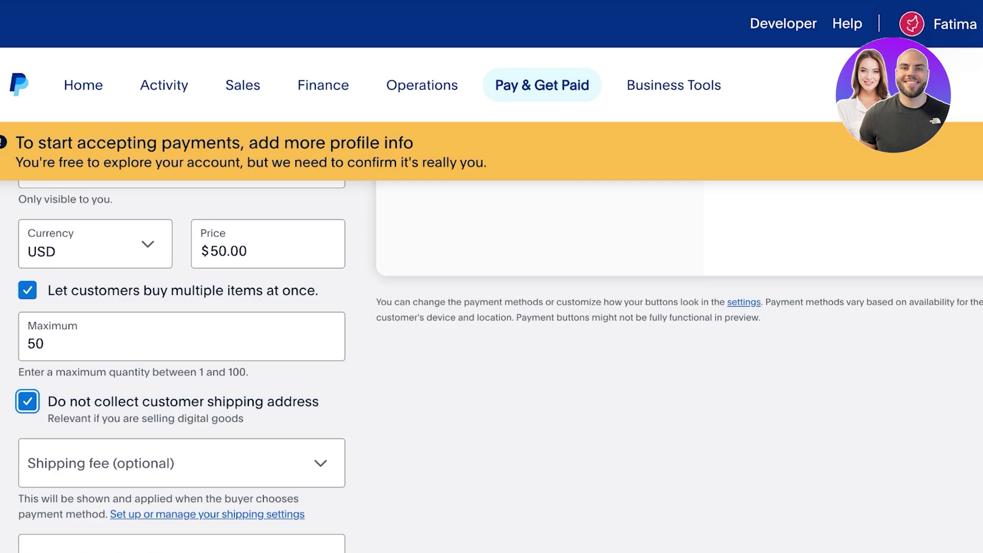
pyautogui.scroll(10, 492, 358)
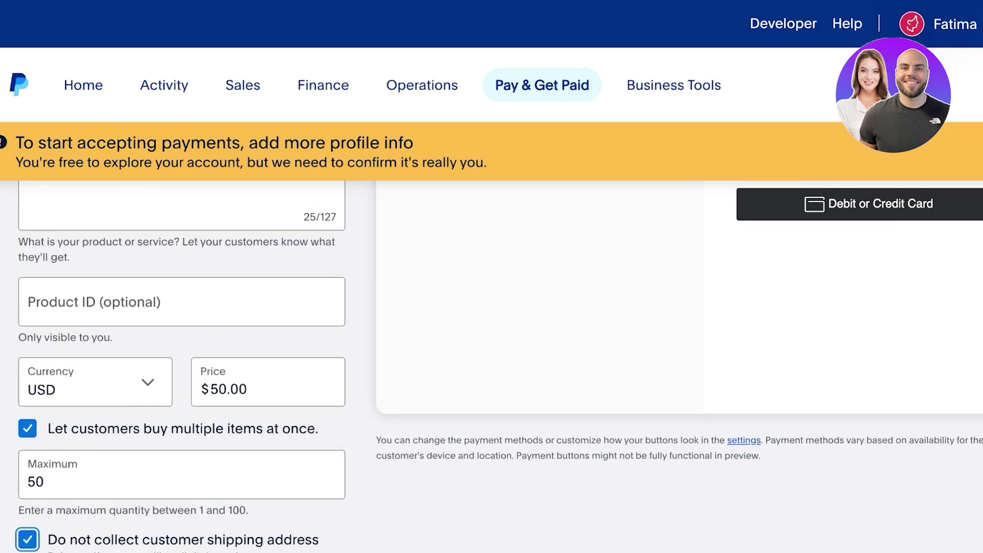
pyautogui.scroll(2, 491, 358)
pyautogui.scroll(-5, 491, 359)
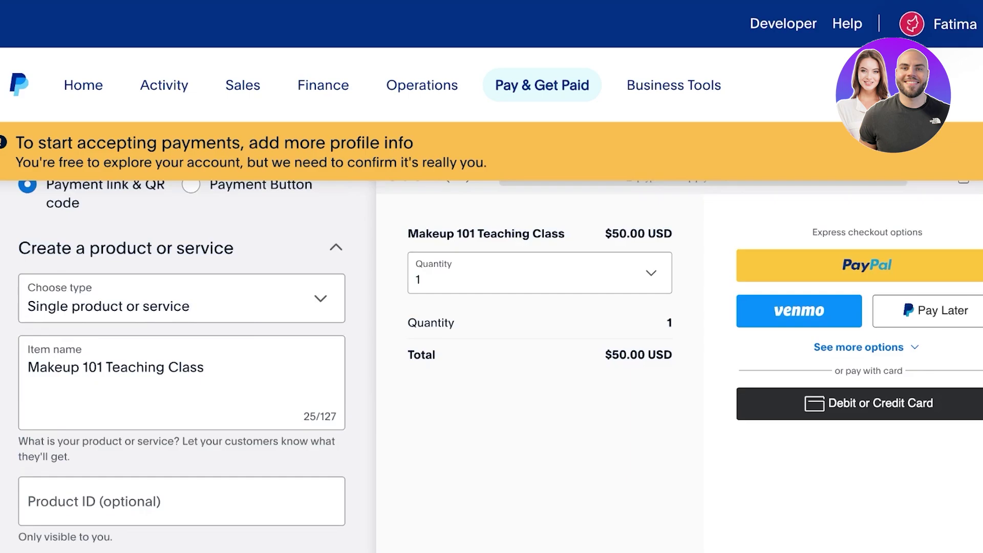
# Review the optional shipping fee choices for the item and leave the fee unset.
pyautogui.scroll(-5, 492, 358)
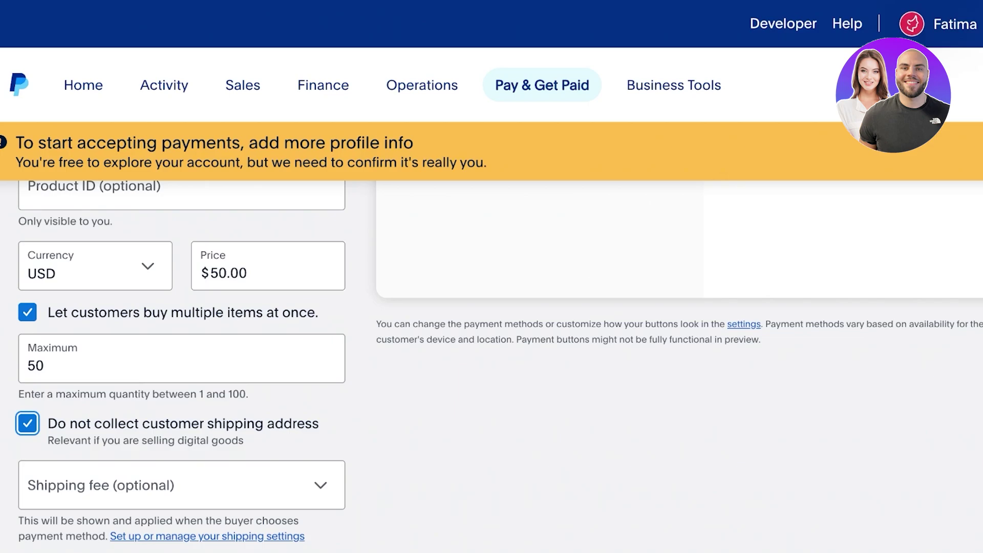
pyautogui.scroll(-1, 182, 432)
pyautogui.click(182, 433)
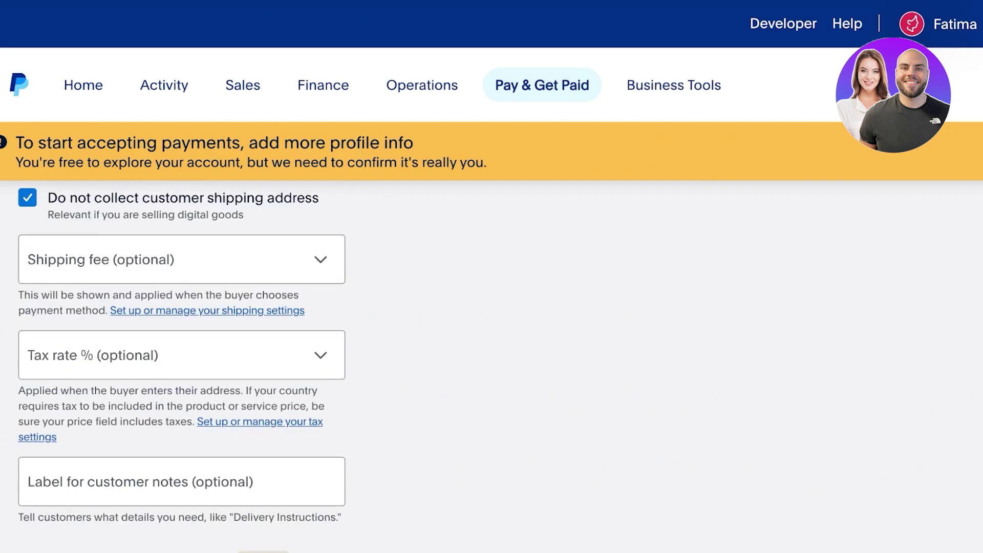
pyautogui.scroll(1, 181, 366)
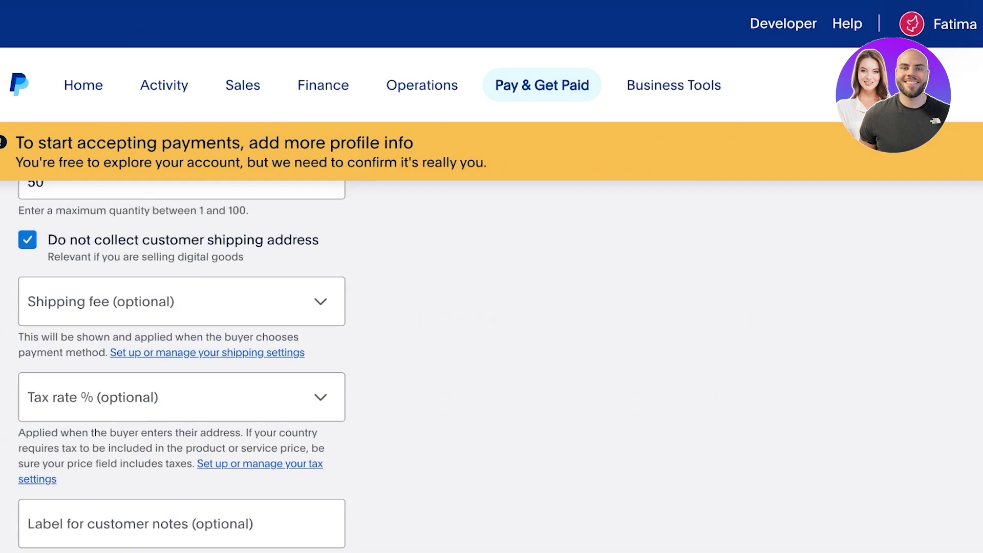
pyautogui.click(181, 302)
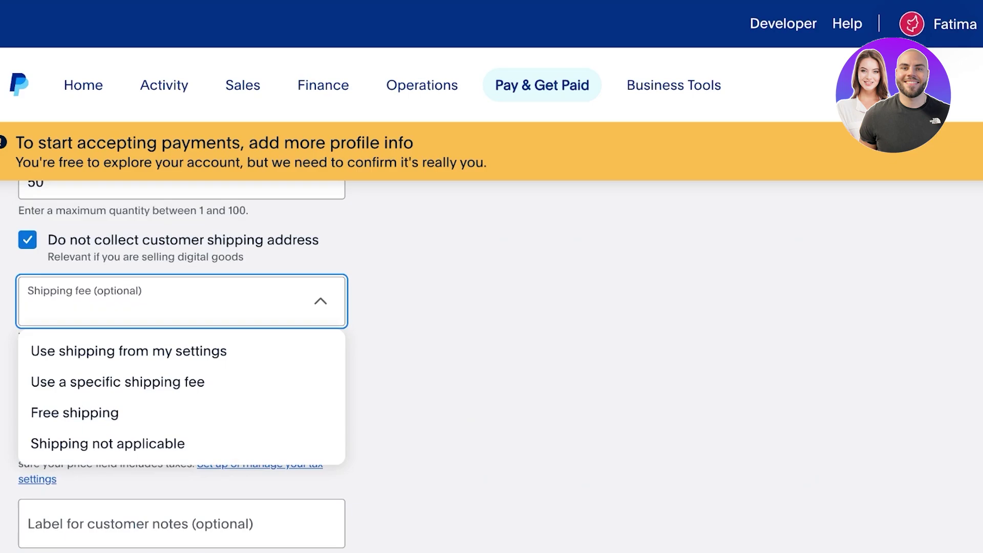
pyautogui.click(182, 302)
# Set the item's tax rate to "Taxes not applicable".
pyautogui.click(182, 397)
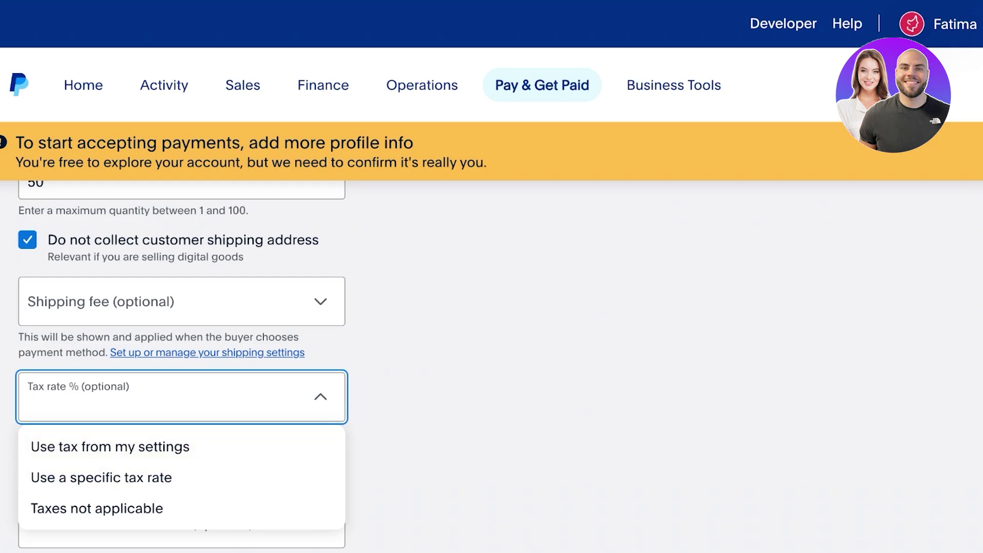
pyautogui.press('Escape')
pyautogui.click(181, 397)
pyautogui.click(97, 508)
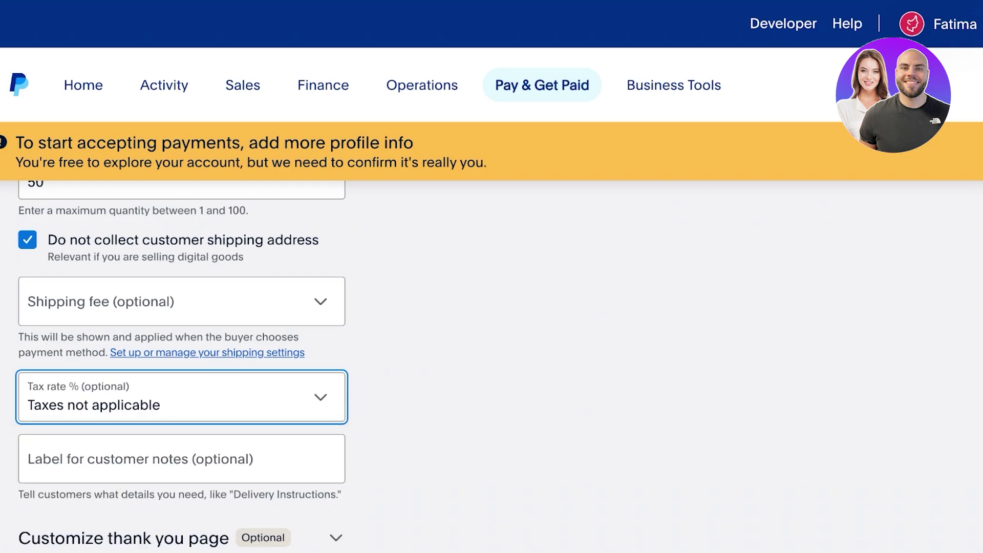
# Expand the thank you page customization and review the auto-return URL options, keeping "No auto-return".
pyautogui.press('Tab')
pyautogui.press('Tab')
pyautogui.press('Return')
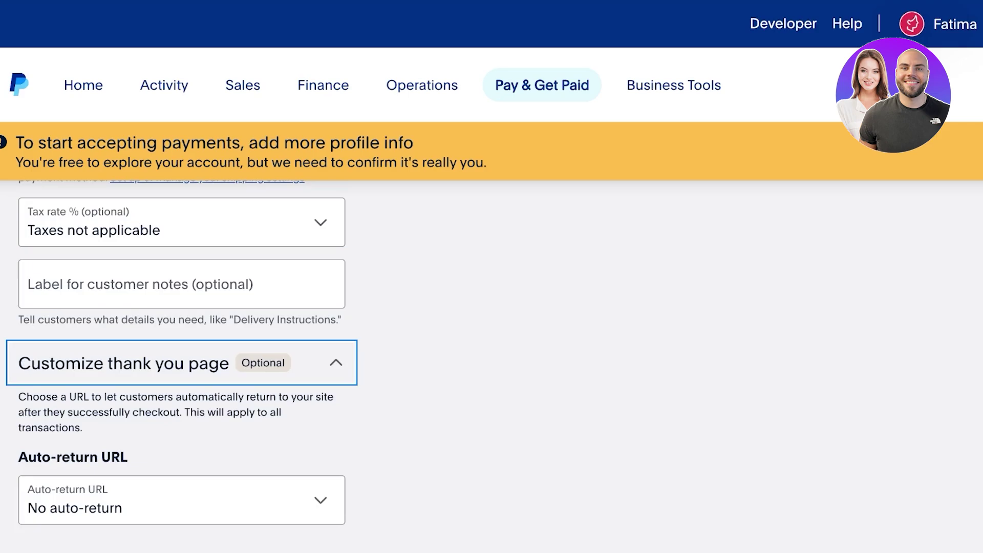
pyautogui.press('Tab')
pyautogui.press('space')
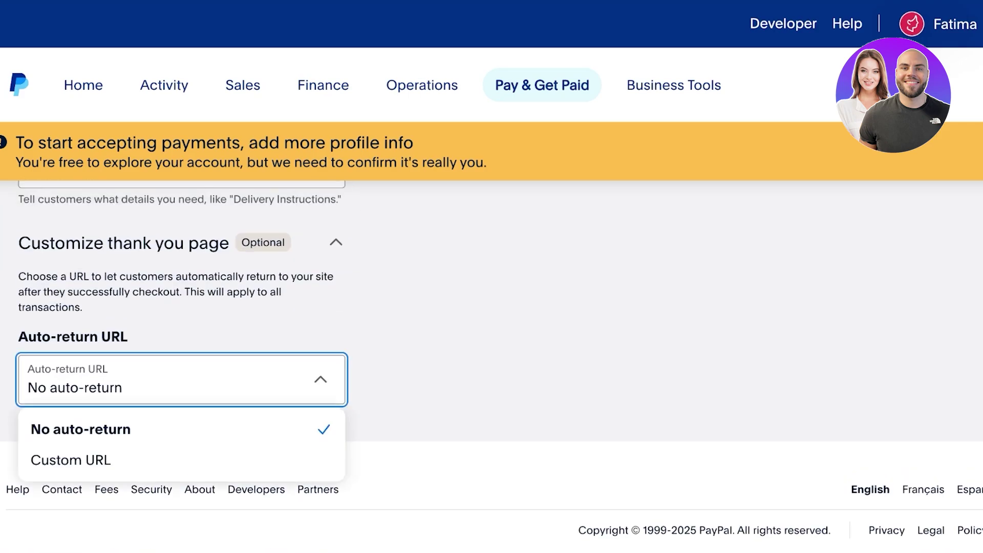
pyautogui.press('Down')
# Check the thank you page preview and build the payment link.
pyautogui.scroll(20, 492, 367)
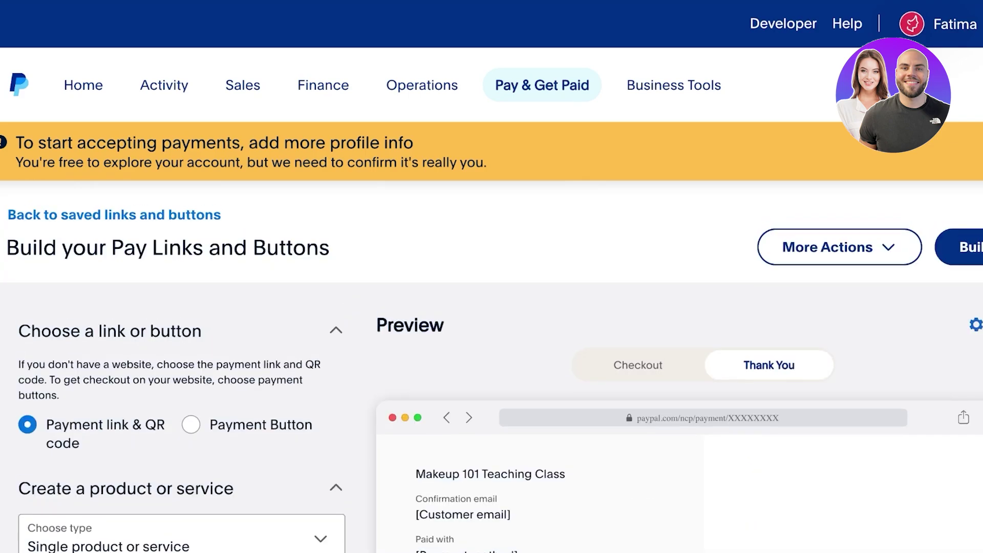
pyautogui.scroll(-4, 491, 366)
pyautogui.scroll(1, 492, 366)
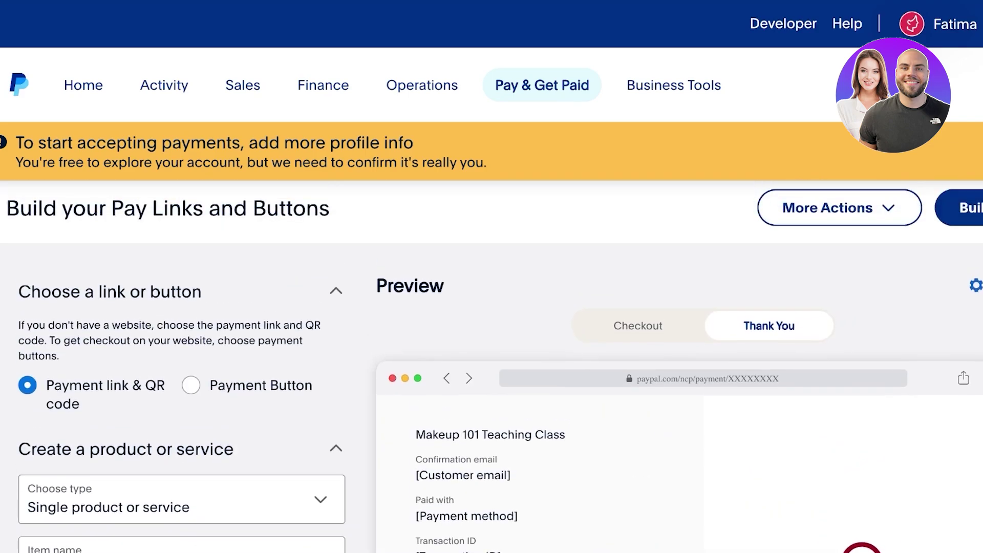
pyautogui.scroll(-6, 491, 366)
pyautogui.scroll(6, 492, 366)
pyautogui.click(972, 218)
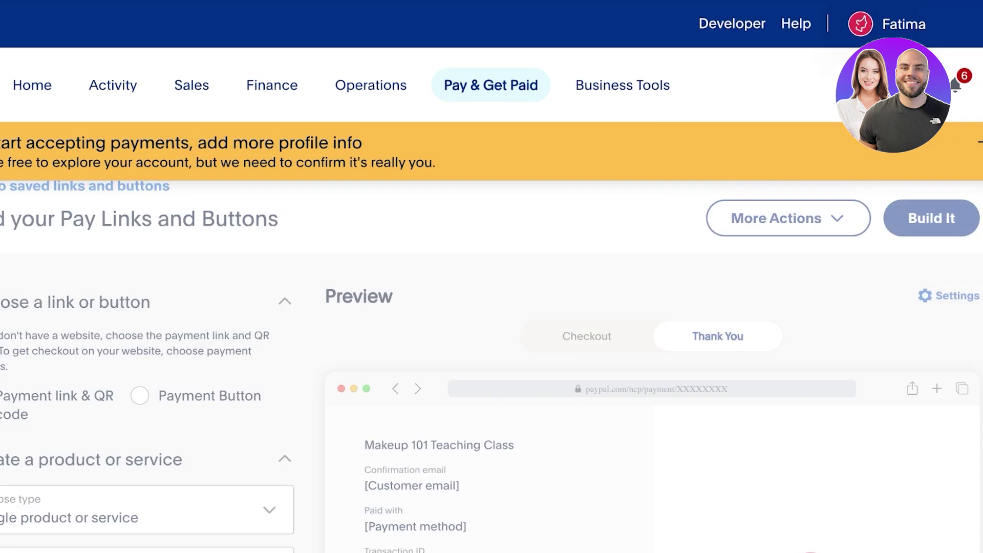
pyautogui.scroll(-4, 491, 366)
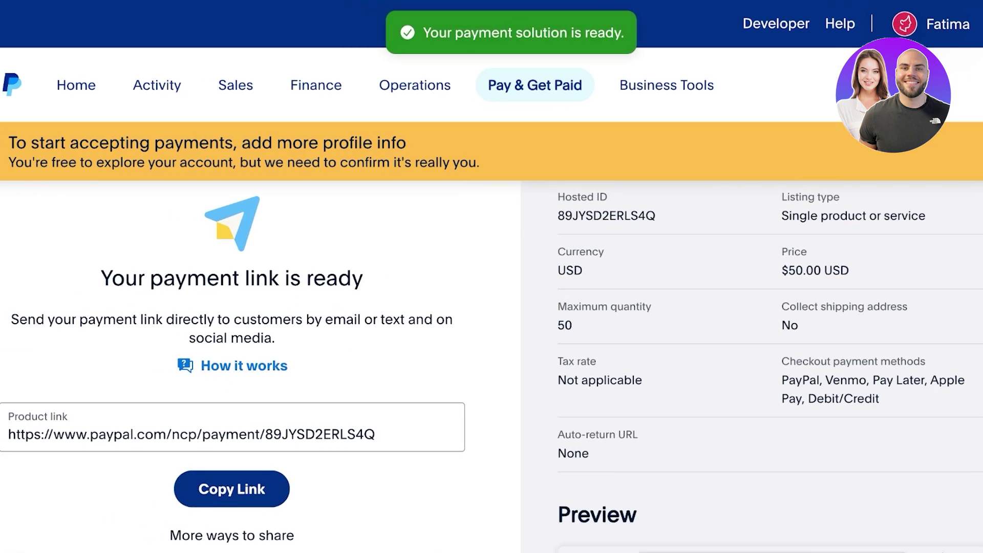
# Copy the finished product payment link to the clipboard.
pyautogui.click(232, 489)
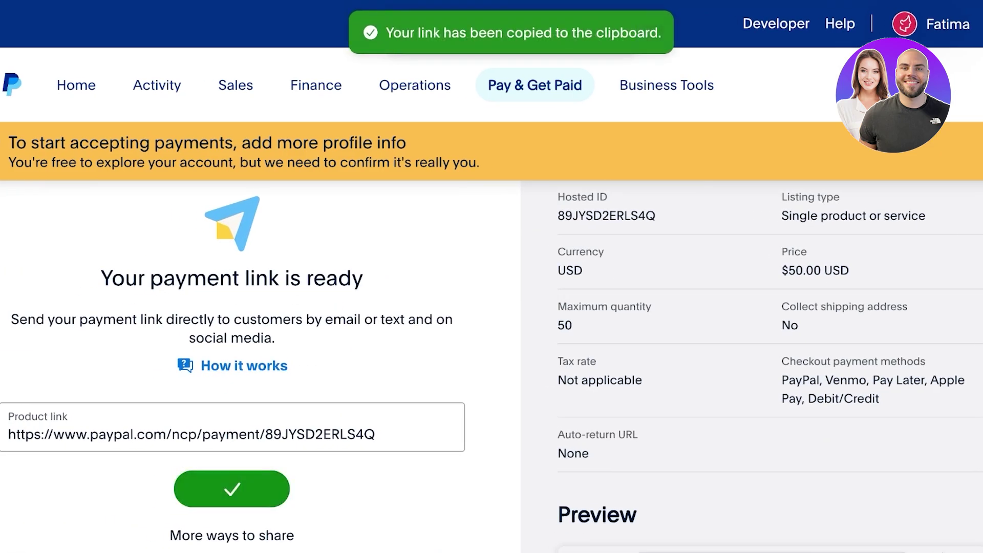
pyautogui.scroll(-8, 492, 366)
pyautogui.scroll(5, 492, 366)
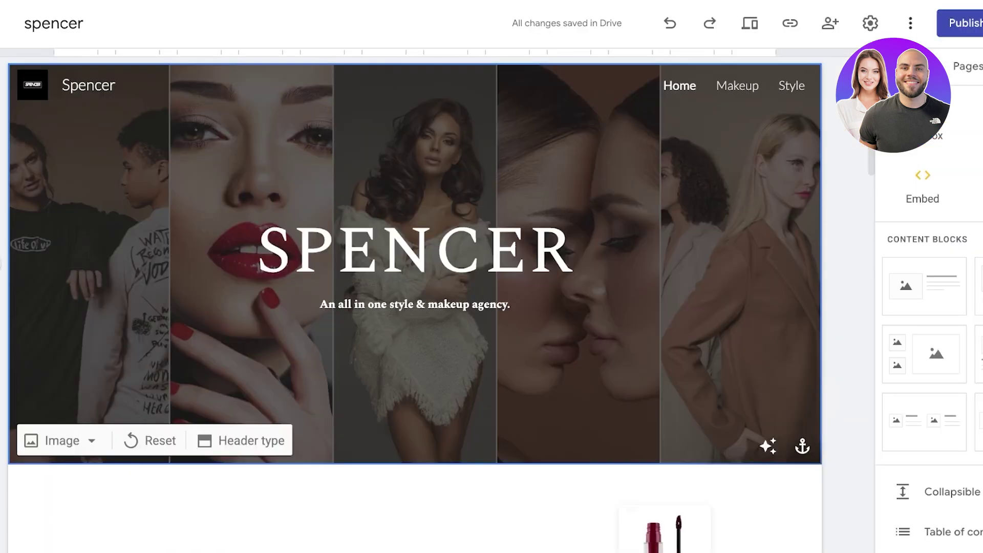
# In the Google Sites editor for the spencer site, delete the Ruby Red Liquid Lipstick embed from the home page.
pyautogui.scroll(-3, 415, 304)
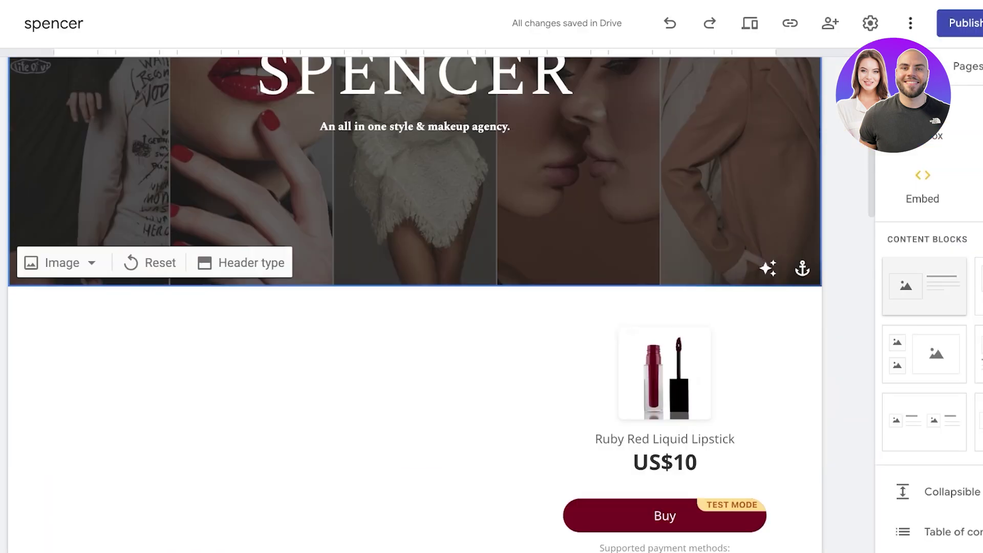
pyautogui.scroll(-8, 415, 304)
pyautogui.scroll(10, 415, 305)
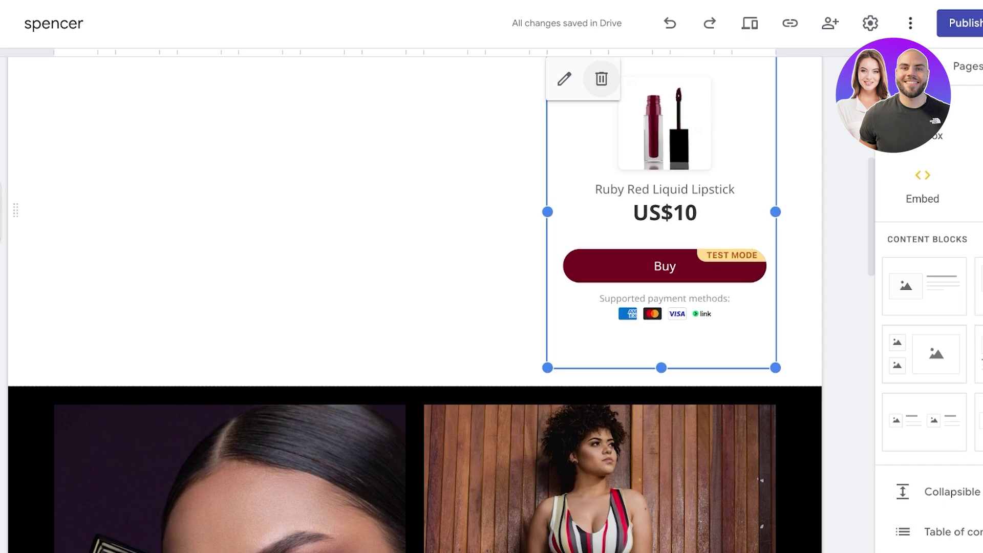
# Embed the copied PayPal payment link by URL below the home page header and shrink its card.
pyautogui.click(923, 187)
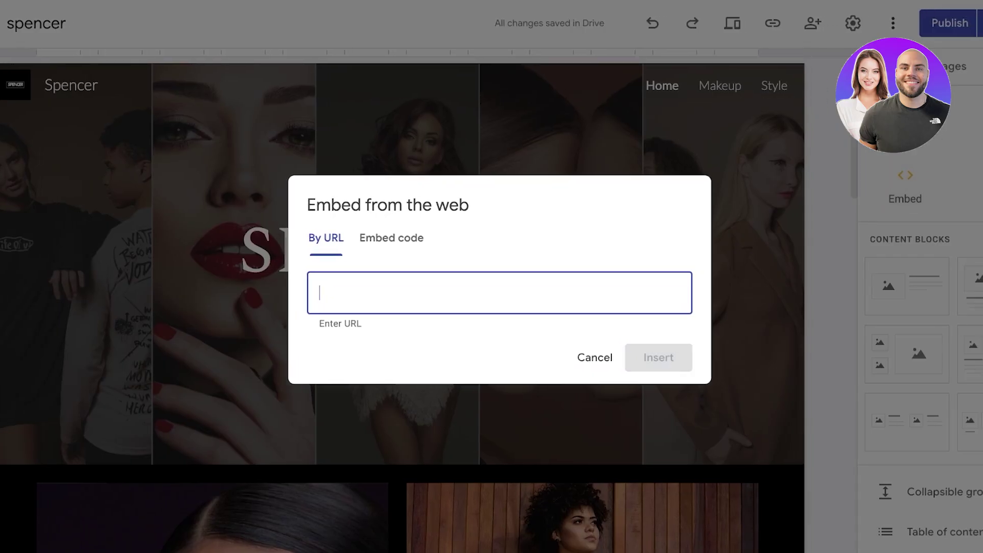
pyautogui.hotkey('ctrl', 'v')
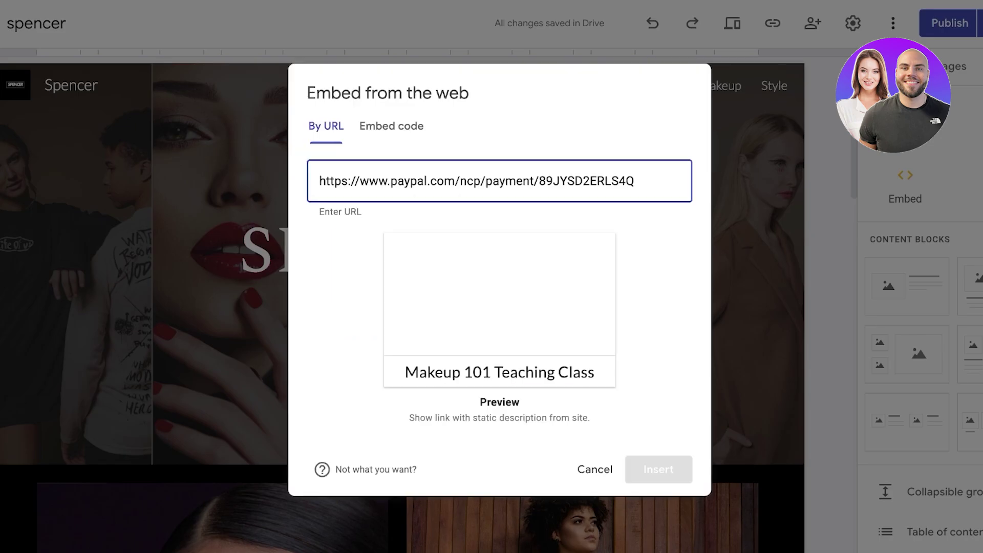
pyautogui.click(658, 470)
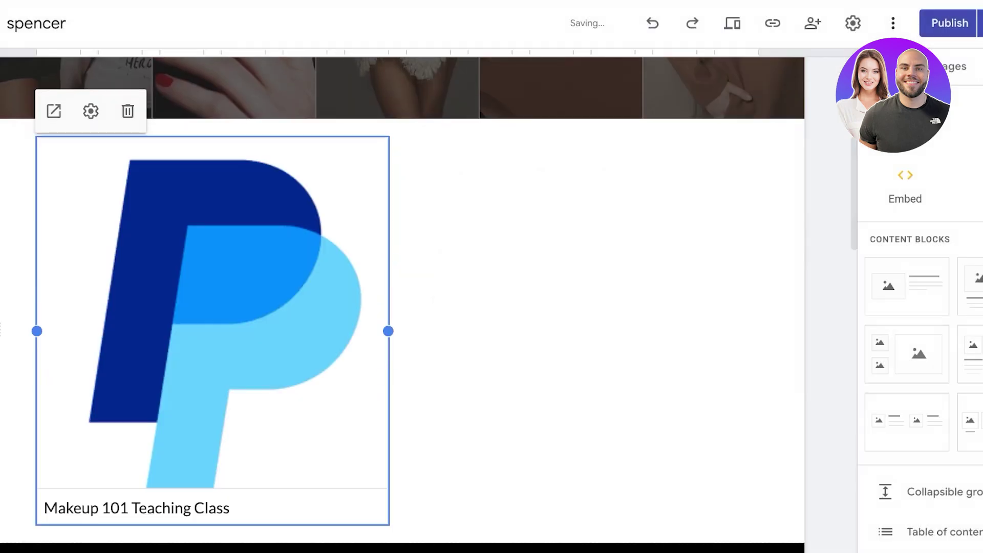
pyautogui.scroll(-3, 403, 305)
pyautogui.moveTo(388, 202); pyautogui.dragTo(203, 284)
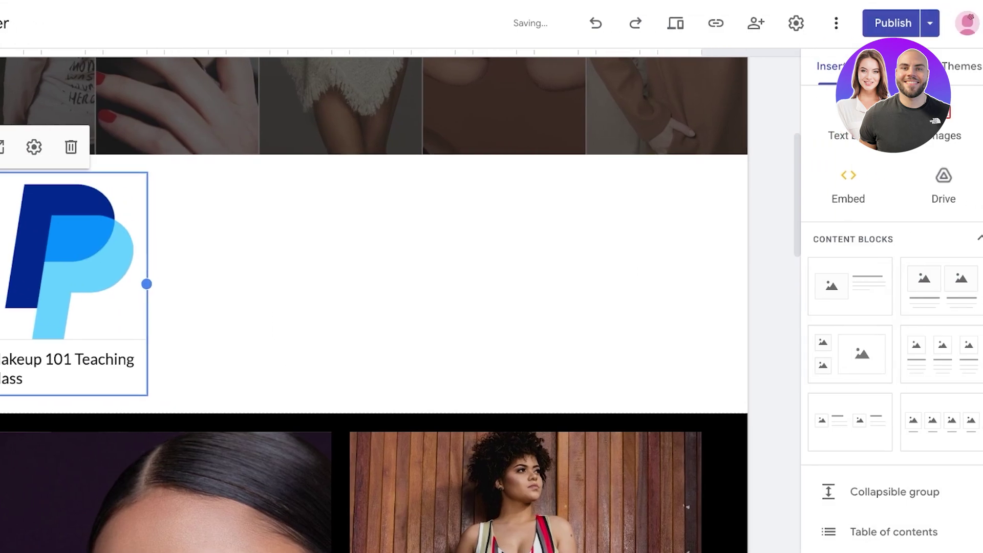
# Publish the site and open the Makeup 101 Teaching Class payment link from the live page.
pyautogui.click(945, 23)
pyautogui.click(955, 23)
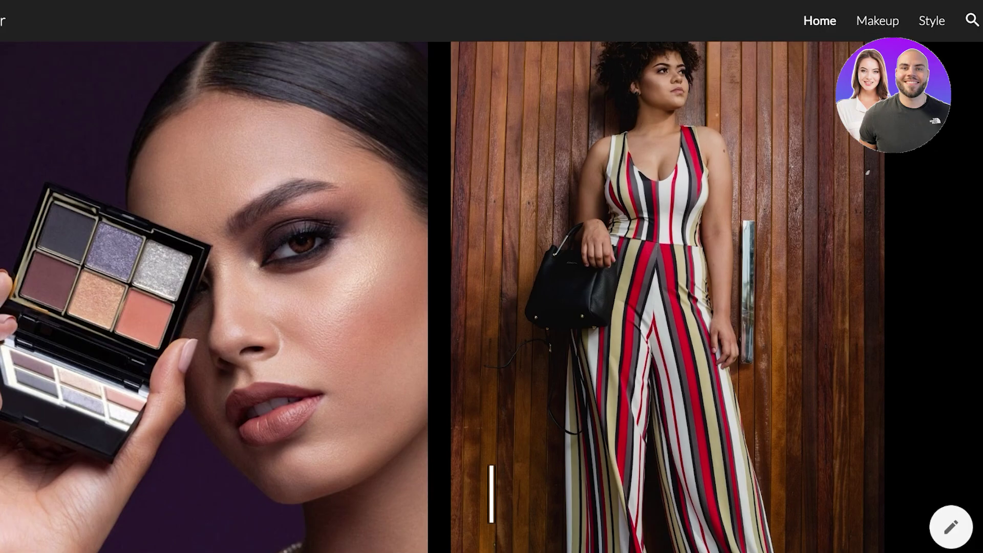
pyautogui.scroll(-4, 491, 277)
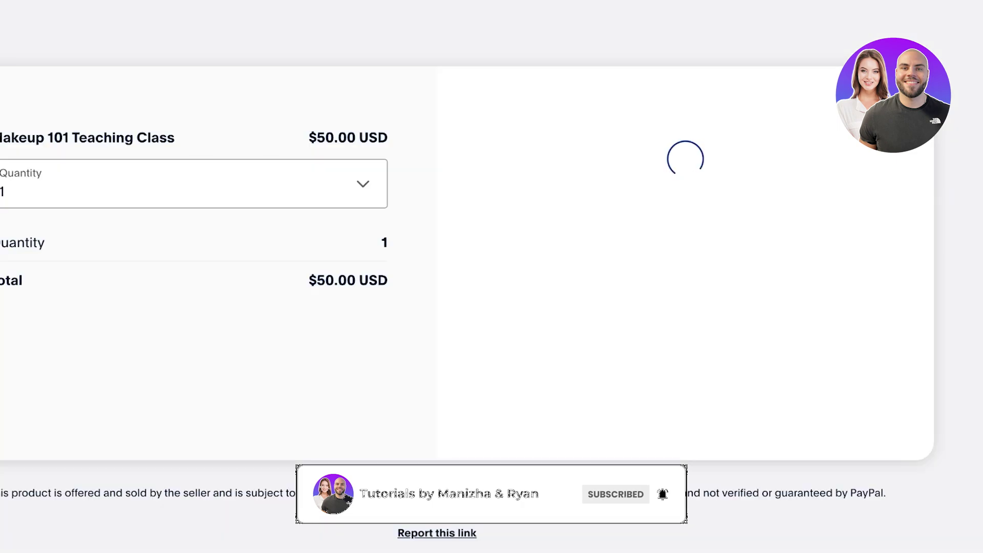
# Test the checkout's quantity selector with 3 and set the quantity back to 1.
pyautogui.click(217, 180)
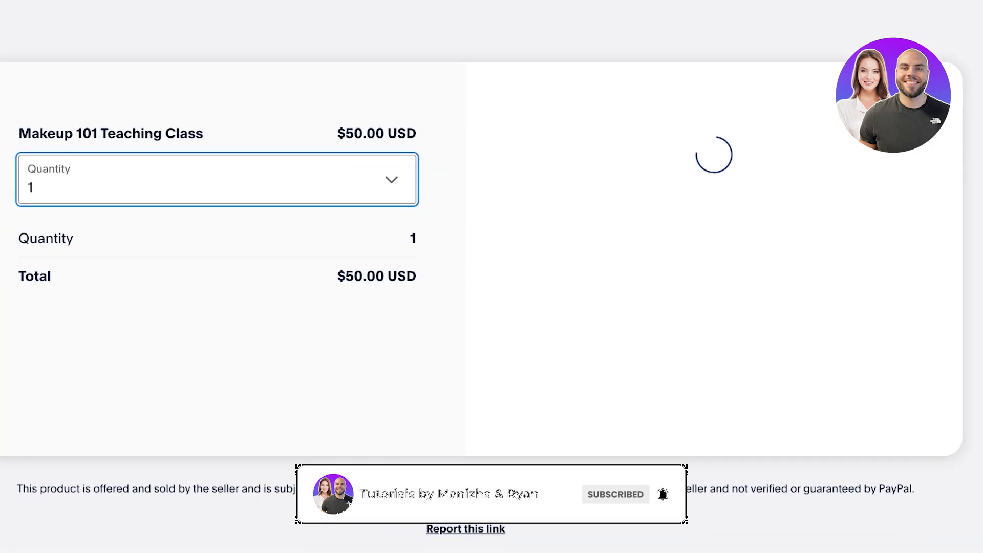
pyautogui.click(238, 291)
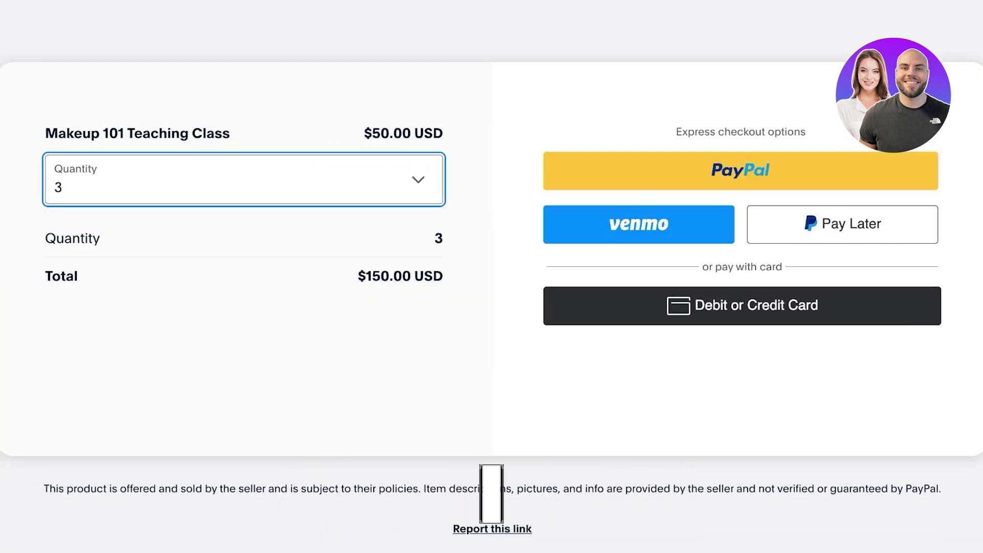
pyautogui.click(238, 179)
pyautogui.click(217, 229)
pyautogui.click(217, 180)
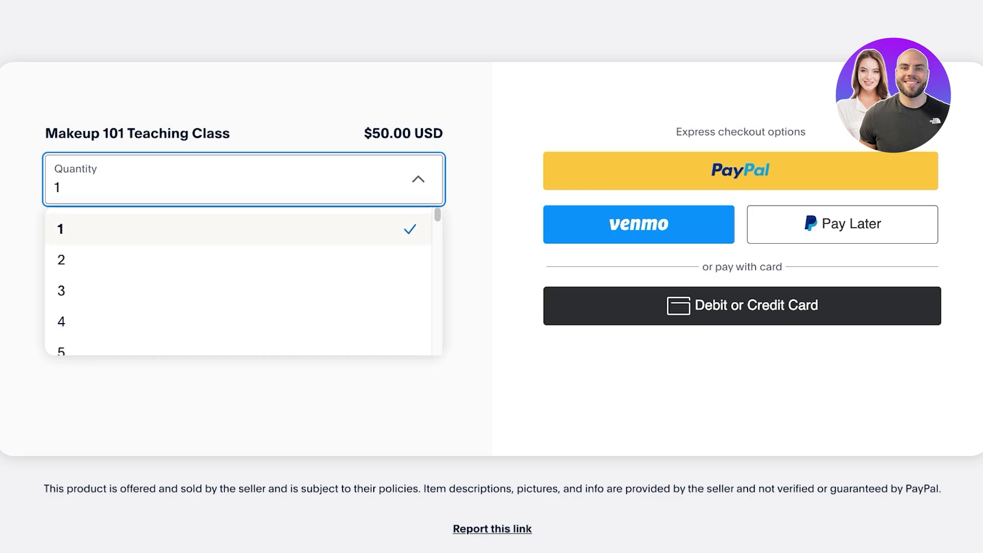
pyautogui.click(494, 215)
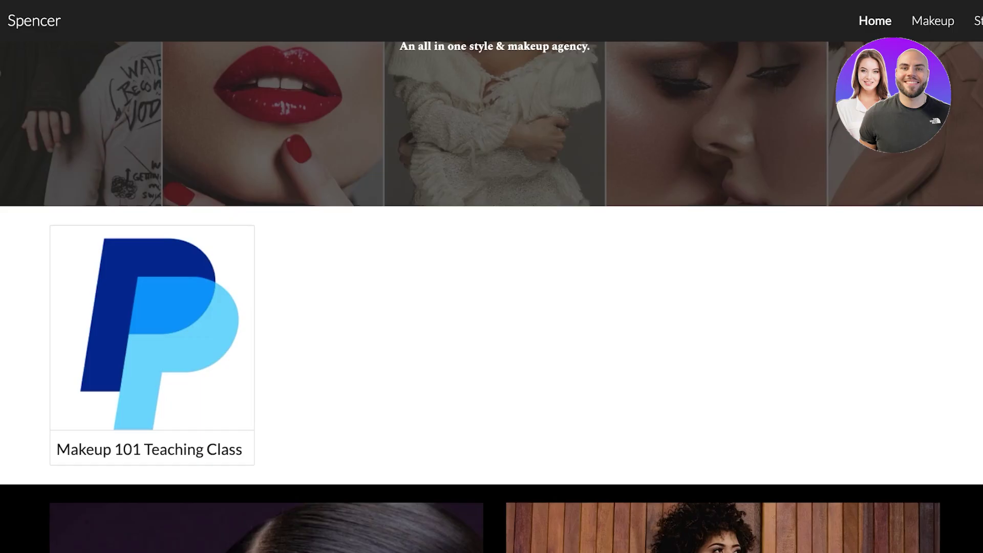
# Switch back to PayPal, open the pay links and buttons builder, and choose the Payment Button type.
pyautogui.scroll(4, 492, 307)
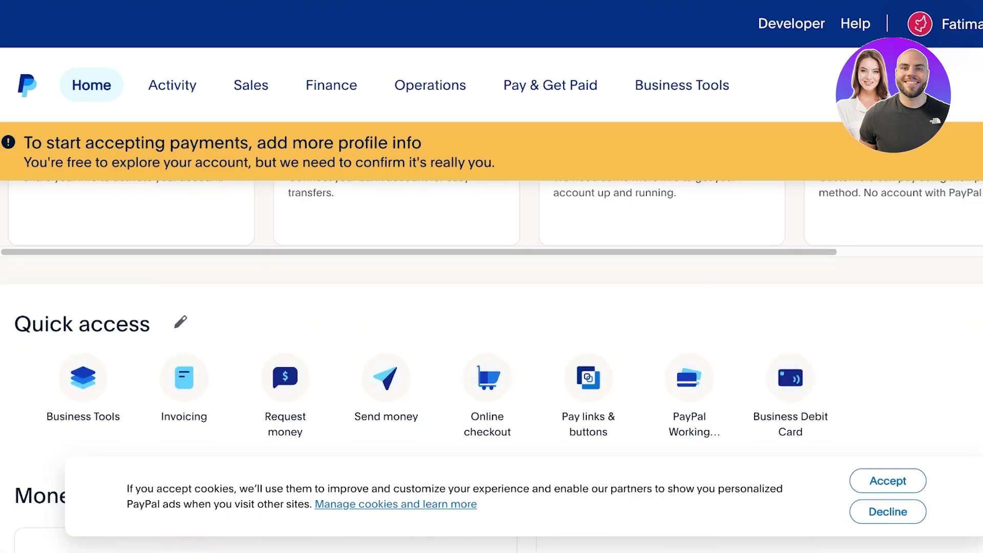
pyautogui.scroll(-3, 492, 333)
pyautogui.moveTo(551, 85)
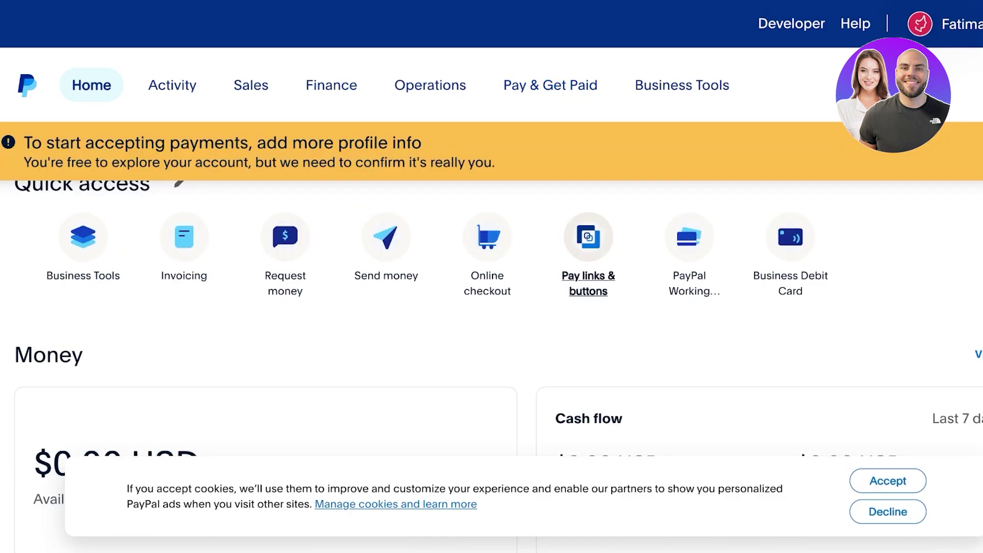
pyautogui.scroll(-3, 588, 242)
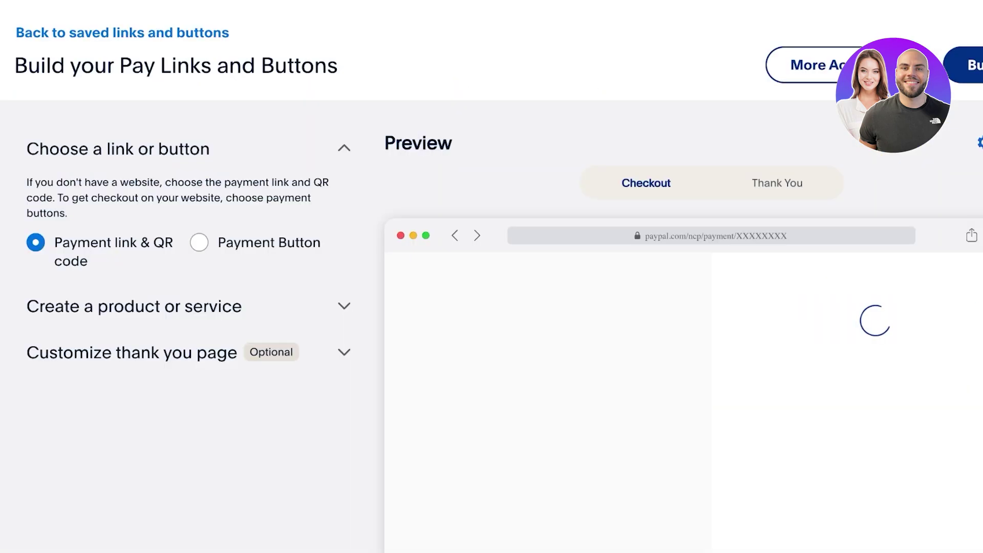
pyautogui.click(198, 242)
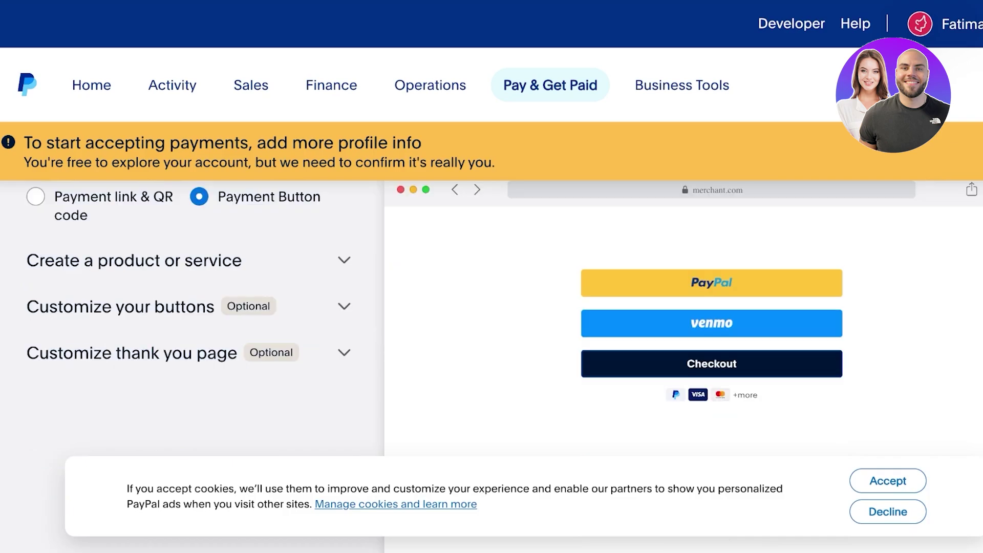
# Reopen the Pay Links and Buttons builder.
pyautogui.scroll(1, 504, 307)
pyautogui.moveTo(550, 85)
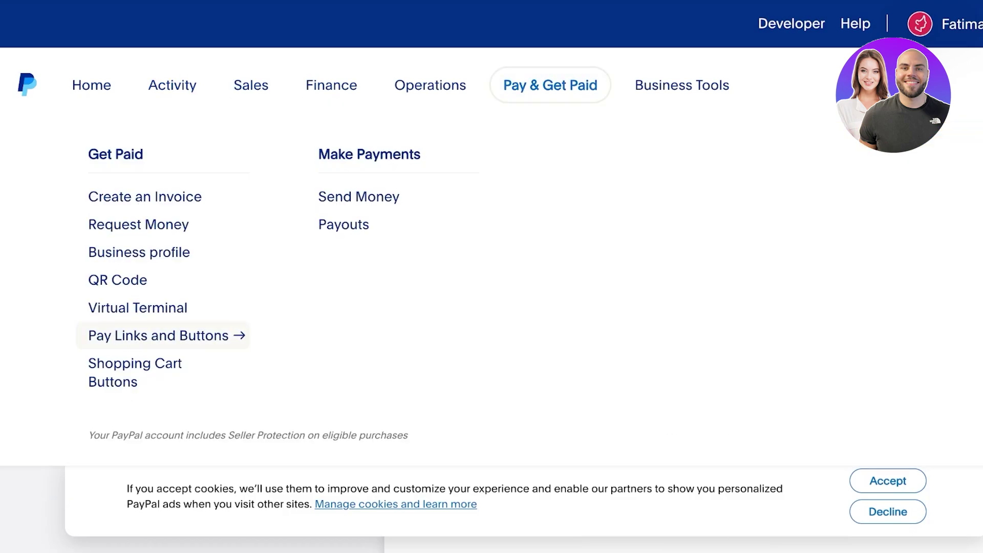
pyautogui.click(158, 336)
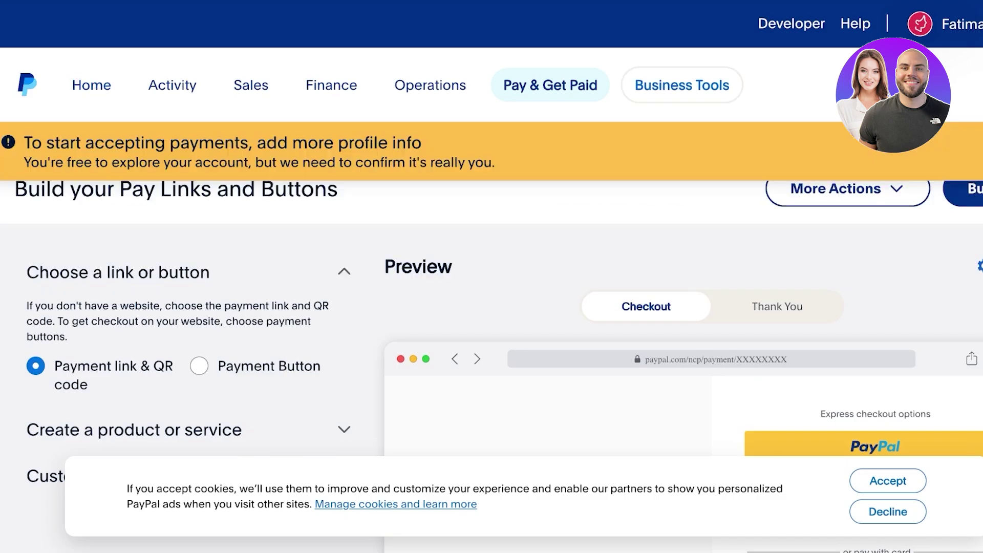
# Go through the PayPal home dashboard, reopen the Pay Links and Buttons builder, and choose the Payment Button type.
pyautogui.scroll(-10, 491, 307)
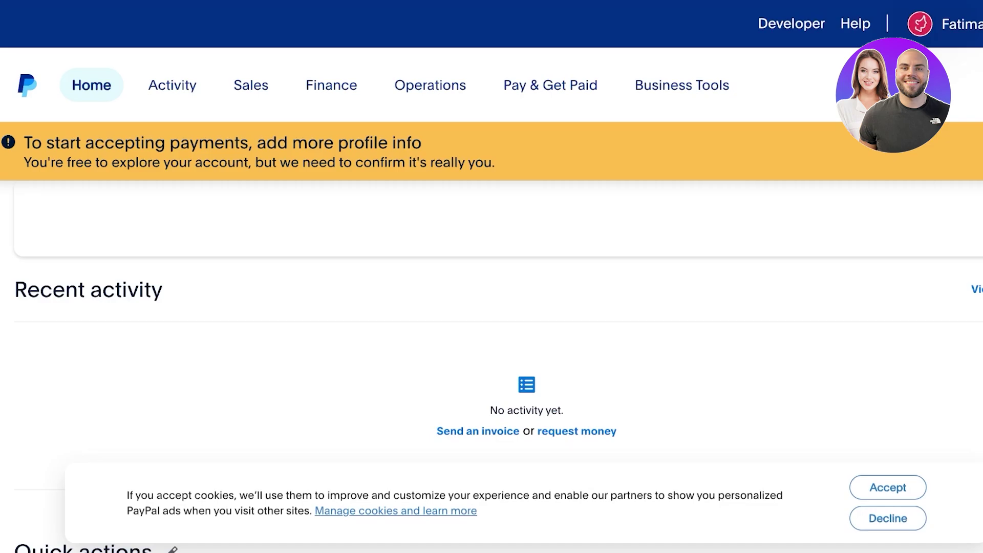
pyautogui.scroll(-10, 491, 308)
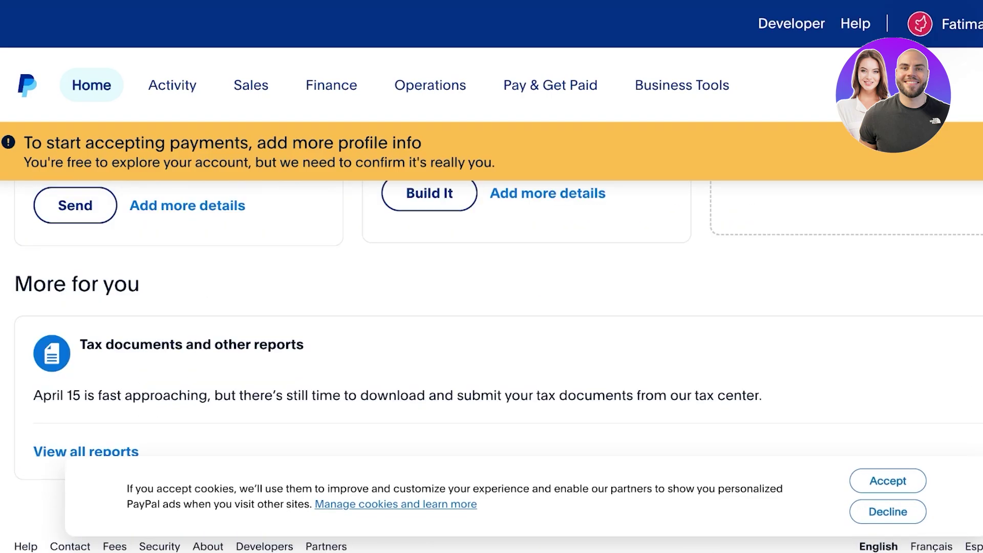
pyautogui.moveTo(550, 85)
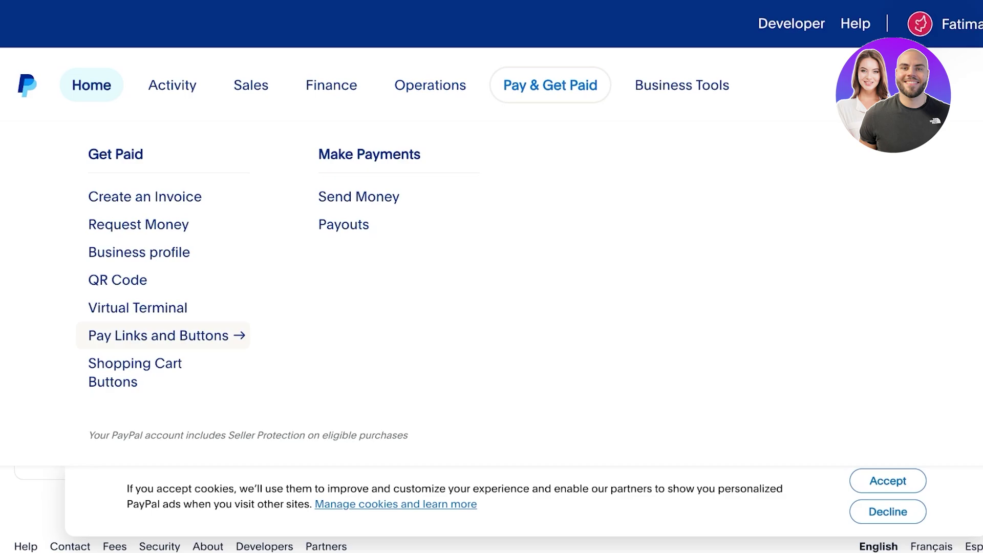
pyautogui.click(159, 335)
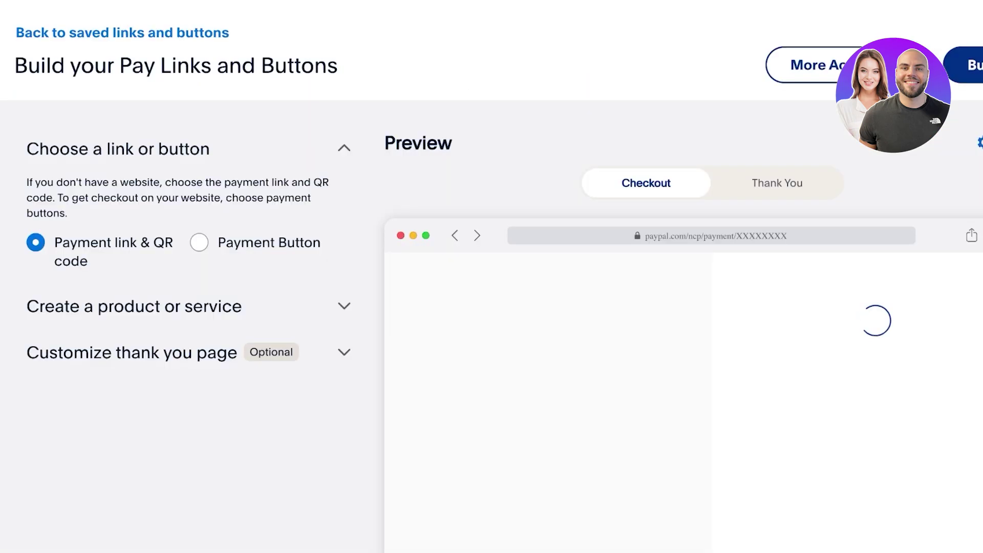
pyautogui.click(198, 242)
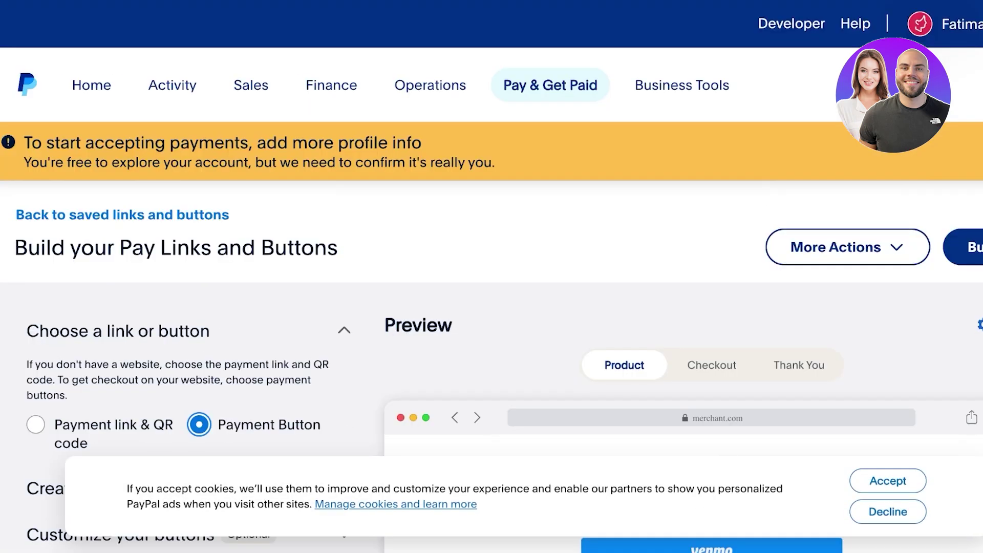
pyautogui.scroll(-4, 491, 369)
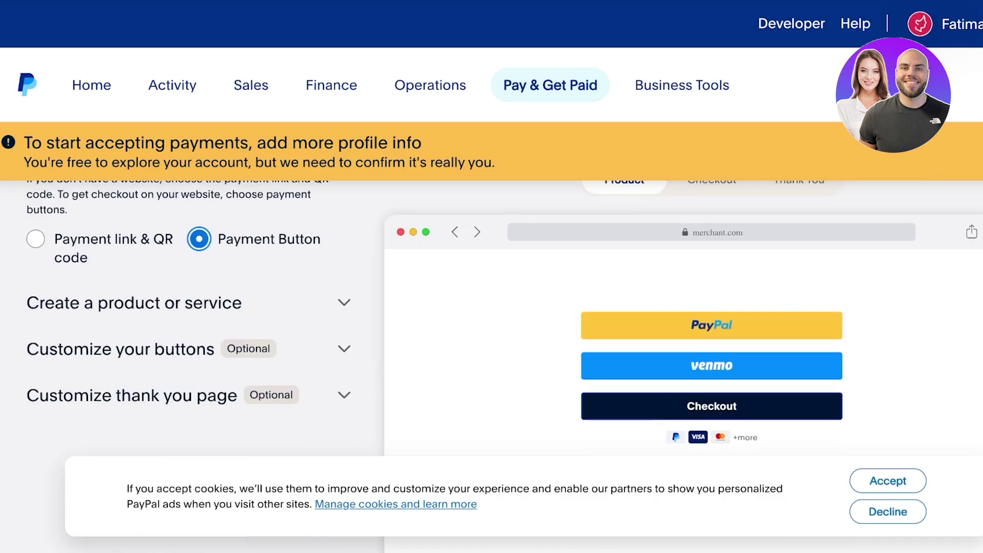
# Compare the Payment link & QR code and Payment Button types in the preview, ending on Payment link & QR code.
pyautogui.click(36, 239)
pyautogui.scroll(-1, 199, 239)
pyautogui.click(199, 233)
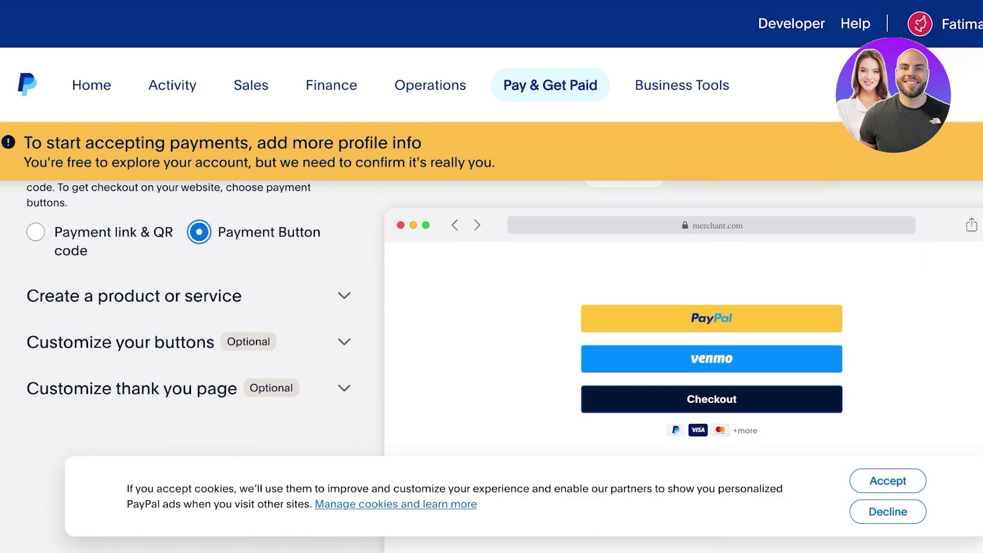
pyautogui.click(36, 232)
pyautogui.scroll(-10, 491, 358)
pyautogui.scroll(2, 491, 358)
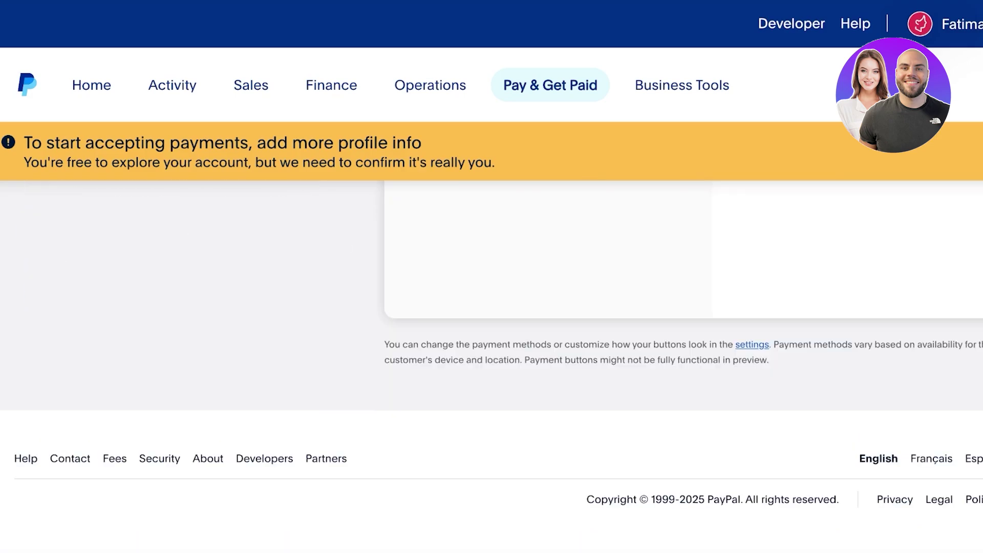
pyautogui.scroll(7, 492, 369)
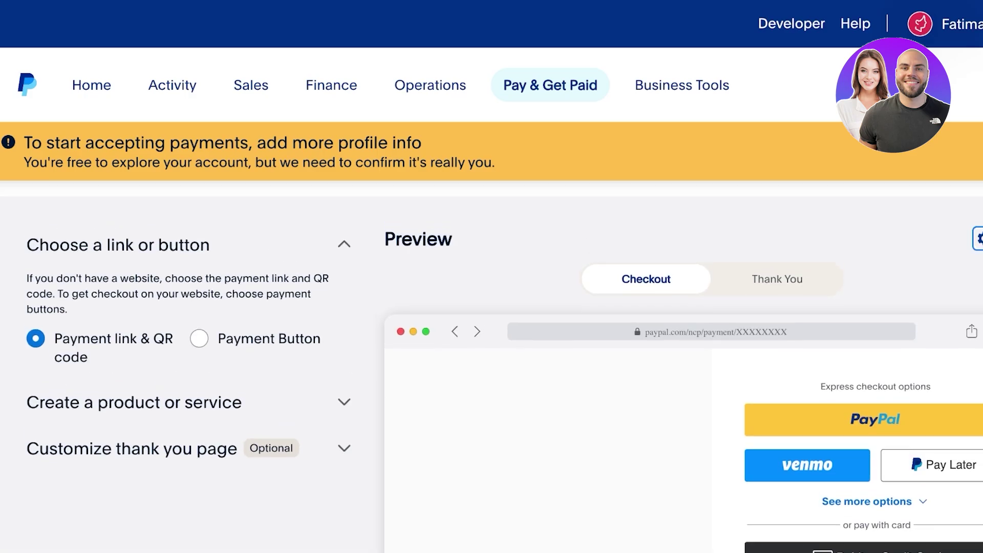
# Open the pay links and buttons settings and review the Checkout, Stacked buttons and Single button options.
pyautogui.click(979, 239)
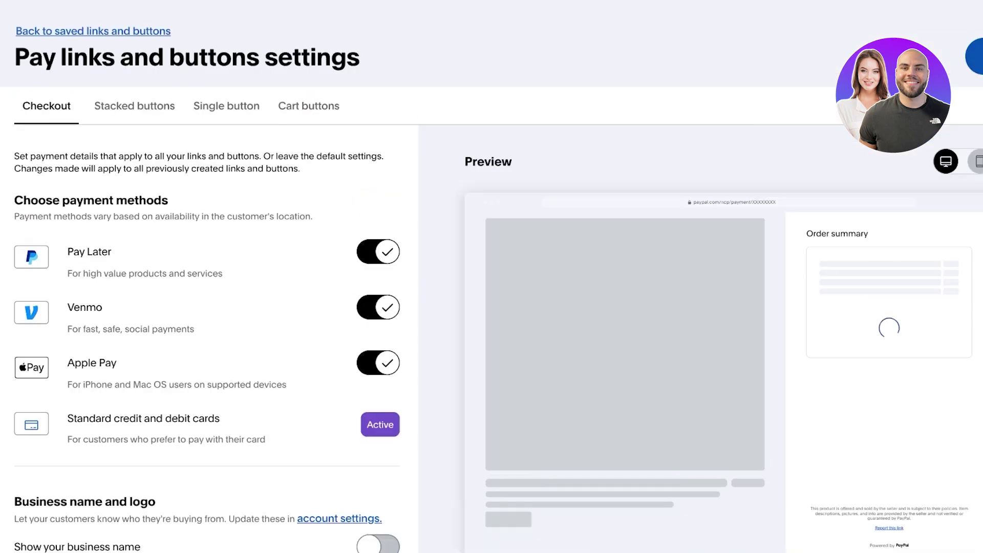
pyautogui.scroll(-7, 492, 277)
pyautogui.scroll(10, 492, 276)
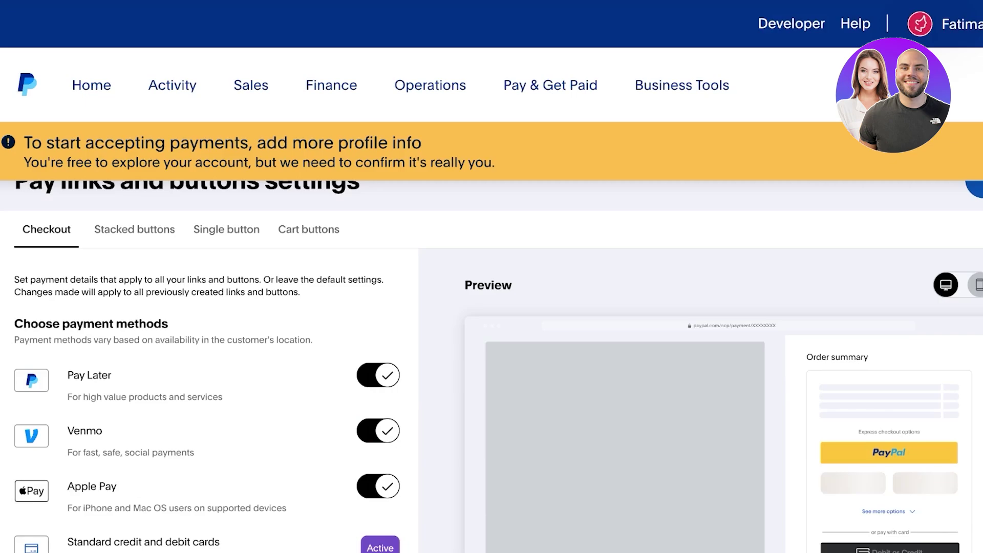
pyautogui.click(135, 288)
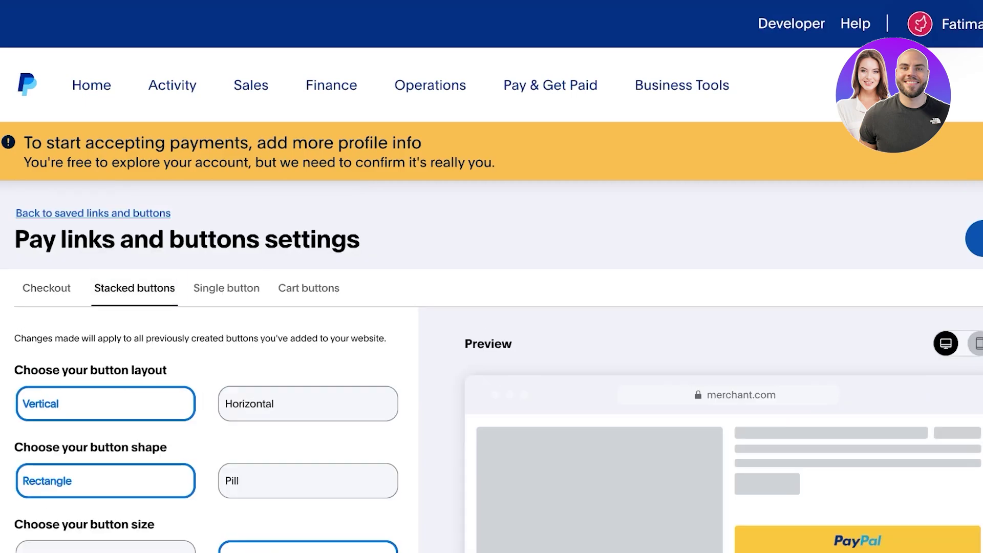
pyautogui.click(226, 289)
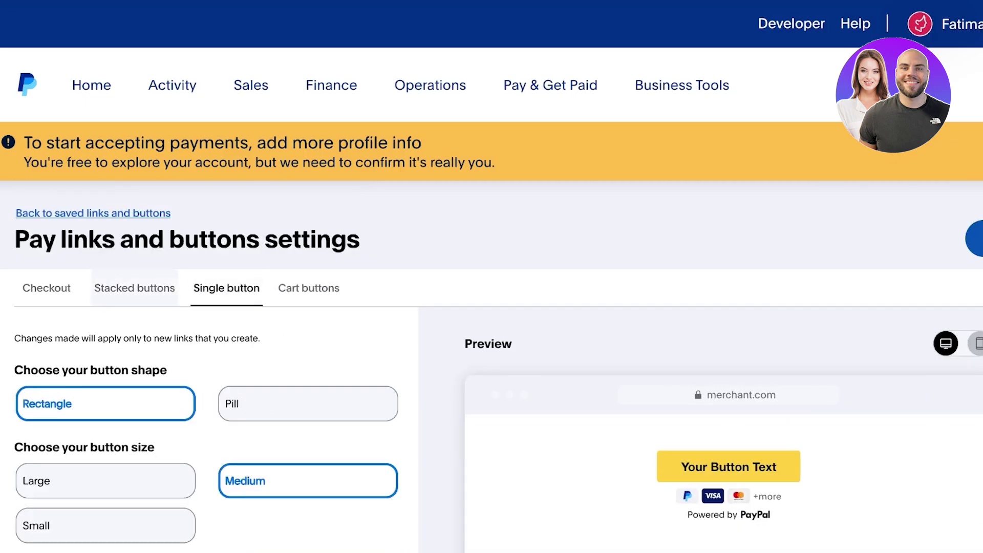
# Open the saved links and buttons list and back out of the request for more business information.
pyautogui.click(93, 213)
pyautogui.press('Return')
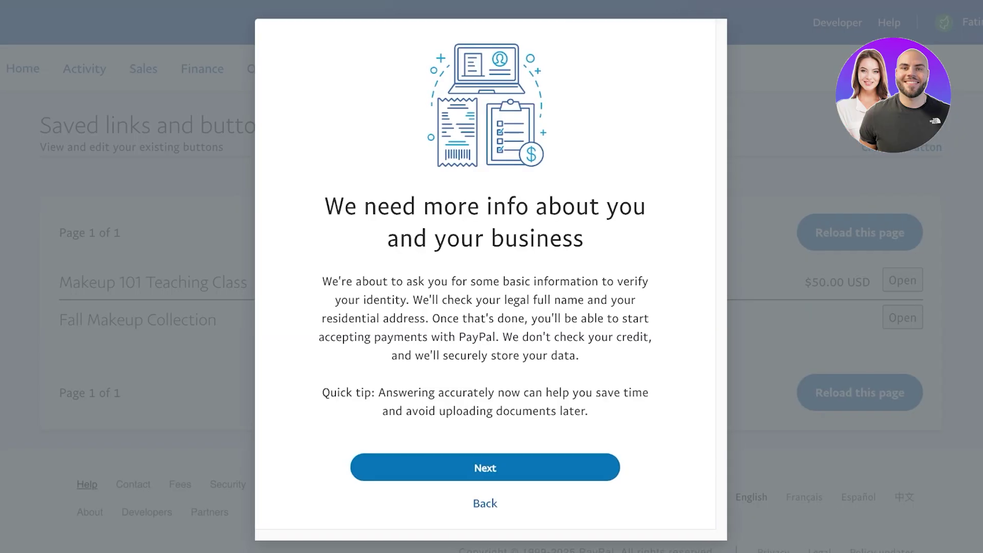
pyautogui.click(489, 503)
pyautogui.press('Return')
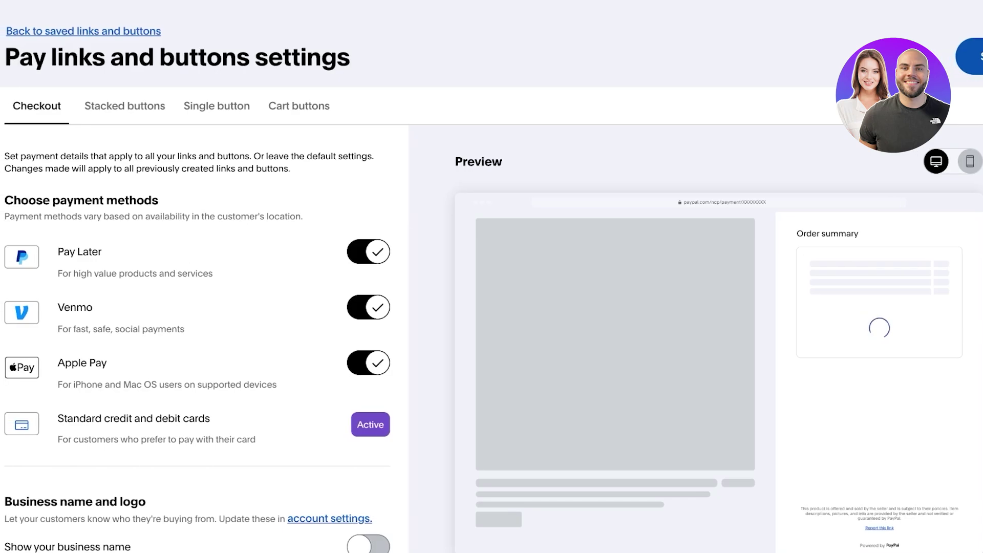
pyautogui.hotkey('alt', 'Left')
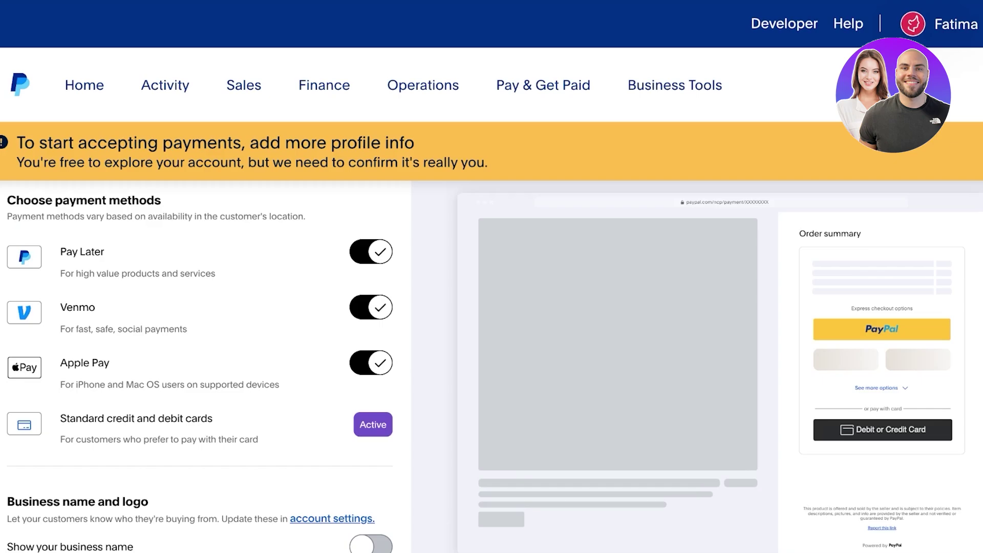
# Return to the saved links and buttons list and proceed with the request for more business information.
pyautogui.scroll(4, 491, 366)
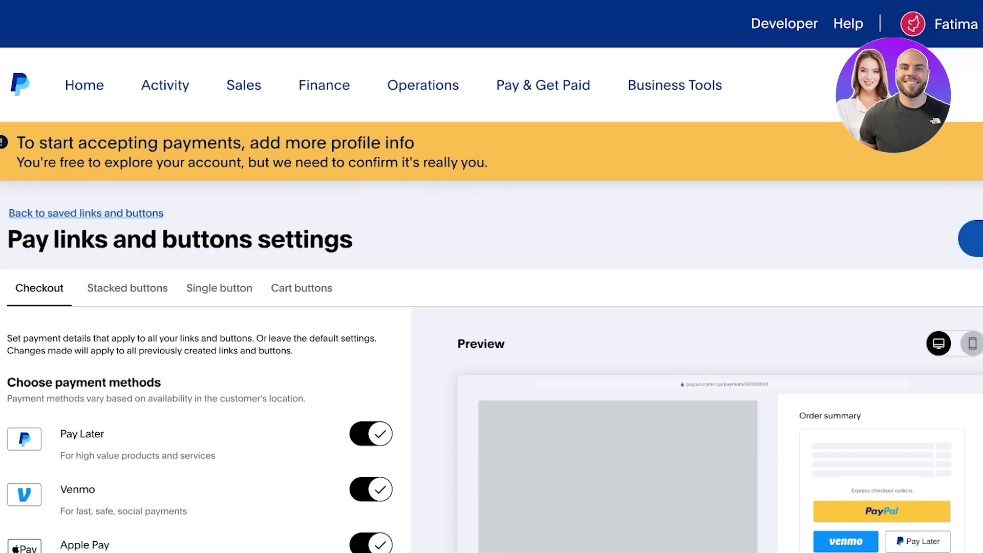
pyautogui.click(123, 213)
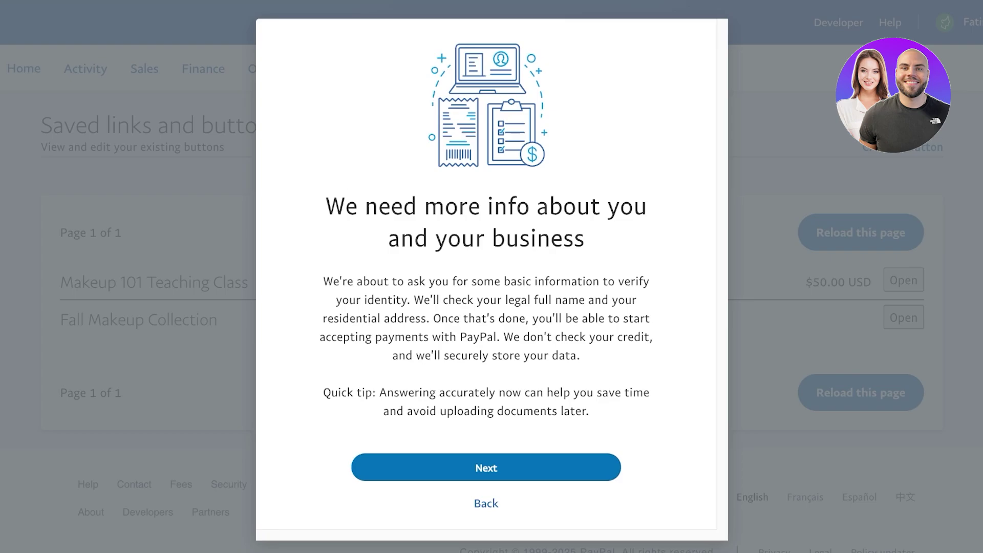
pyautogui.click(486, 467)
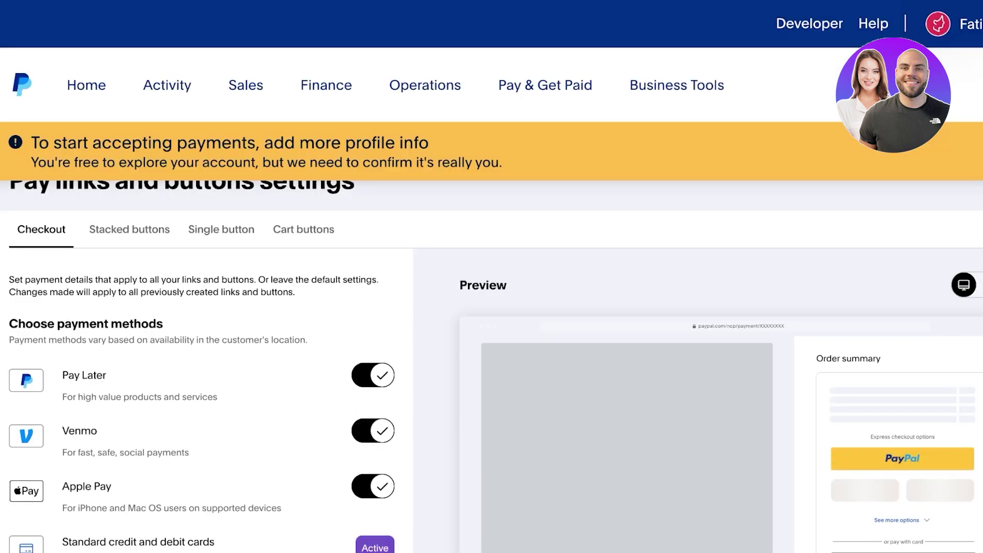
# Open PayPal's QR Code page and look over its payment offer and usage instructions.
pyautogui.moveTo(546, 85)
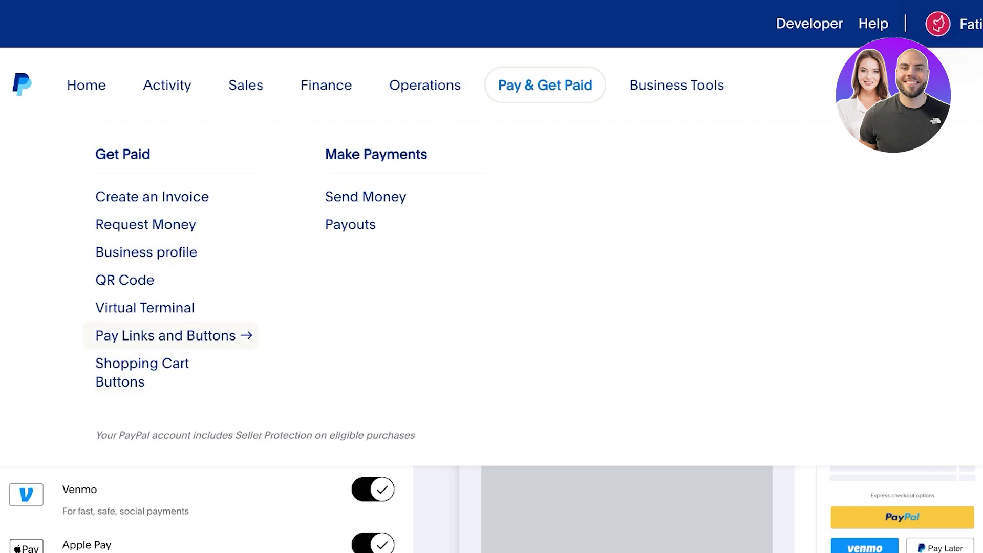
pyautogui.click(125, 280)
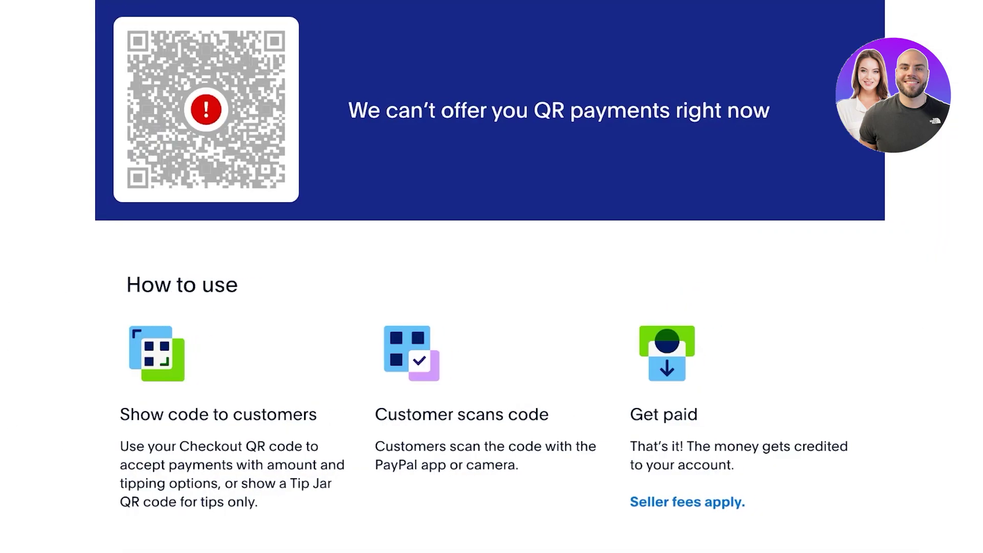
pyautogui.scroll(3, 490, 277)
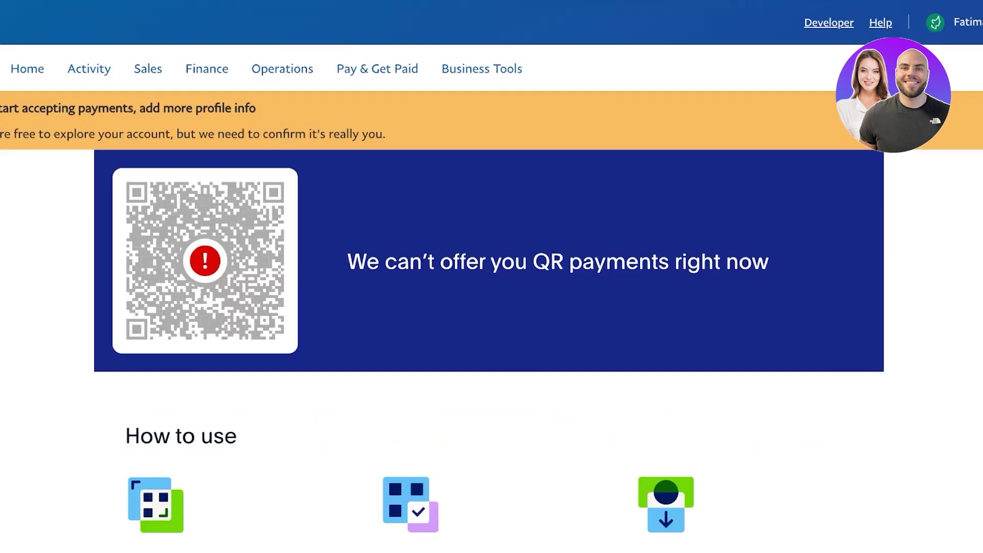
pyautogui.moveTo(378, 69)
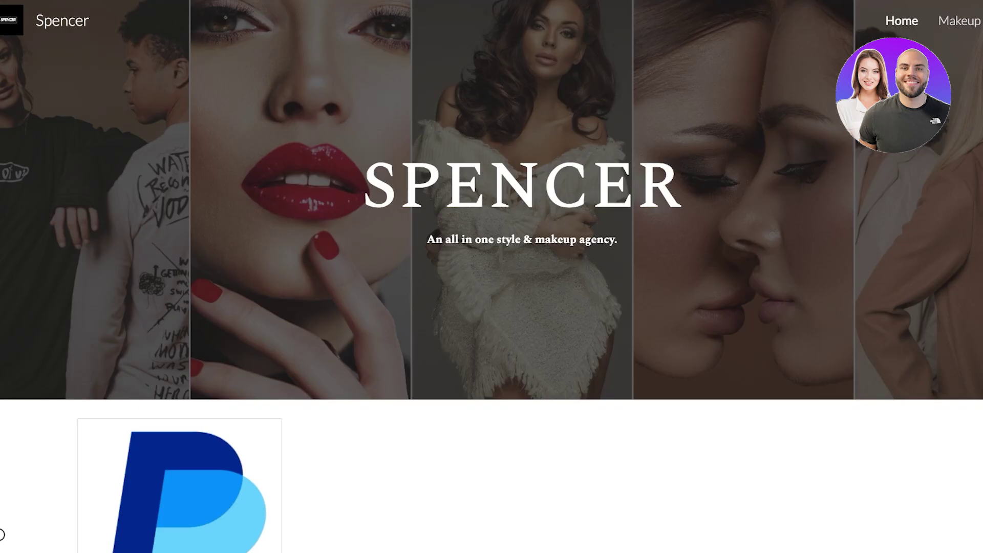
# On the live Spencer site, find the Makeup 101 Teaching Class payment card and open it.
pyautogui.scroll(-5, 492, 277)
pyautogui.scroll(2, 491, 277)
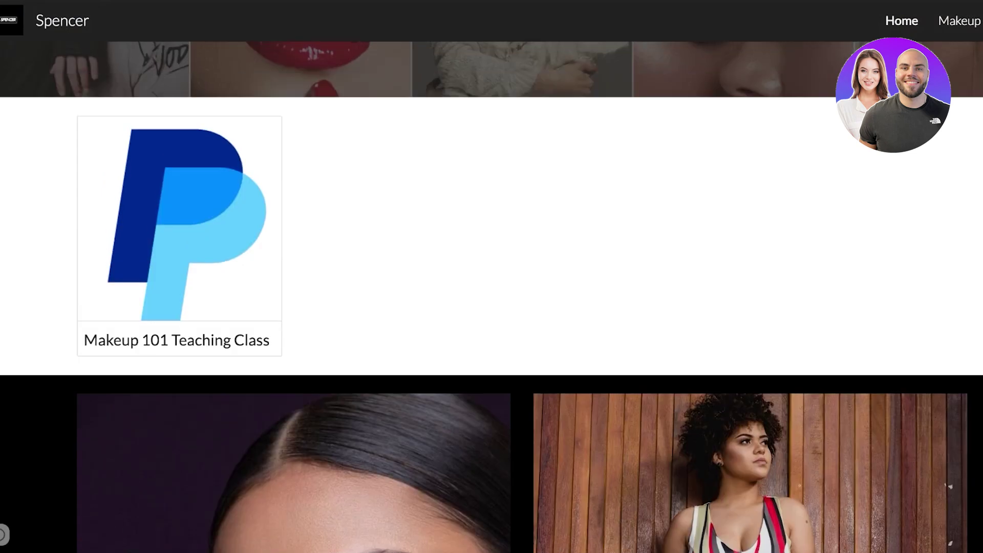
pyautogui.click(179, 225)
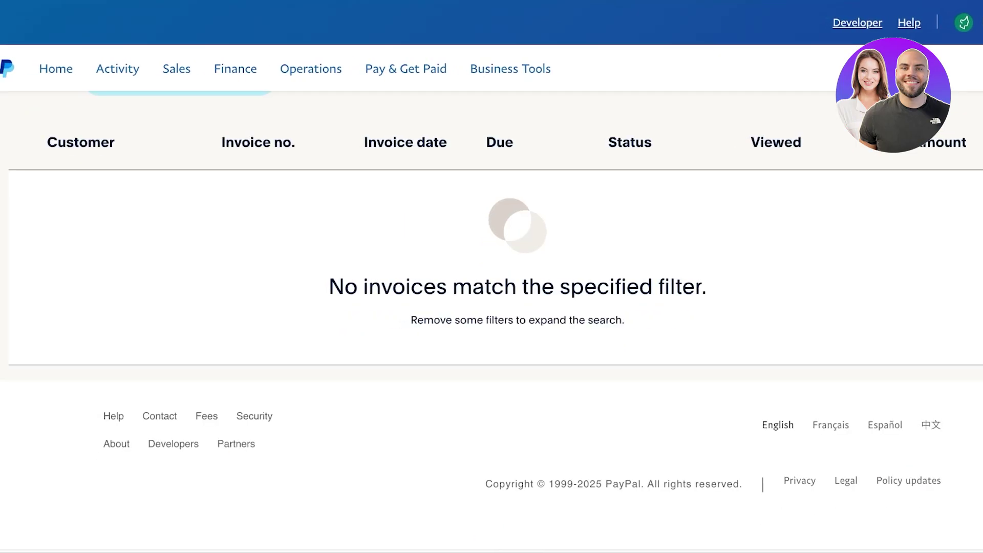
# Start a new invoice in PayPal Invoicing and review its customer, item, notes, summary and payment option sections.
pyautogui.click(941, 193)
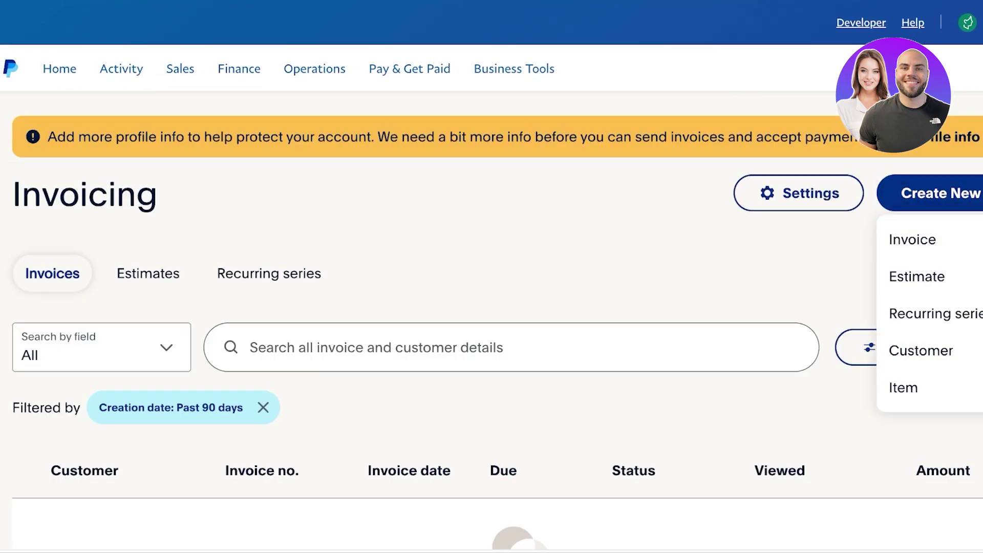
pyautogui.click(942, 193)
pyautogui.click(941, 193)
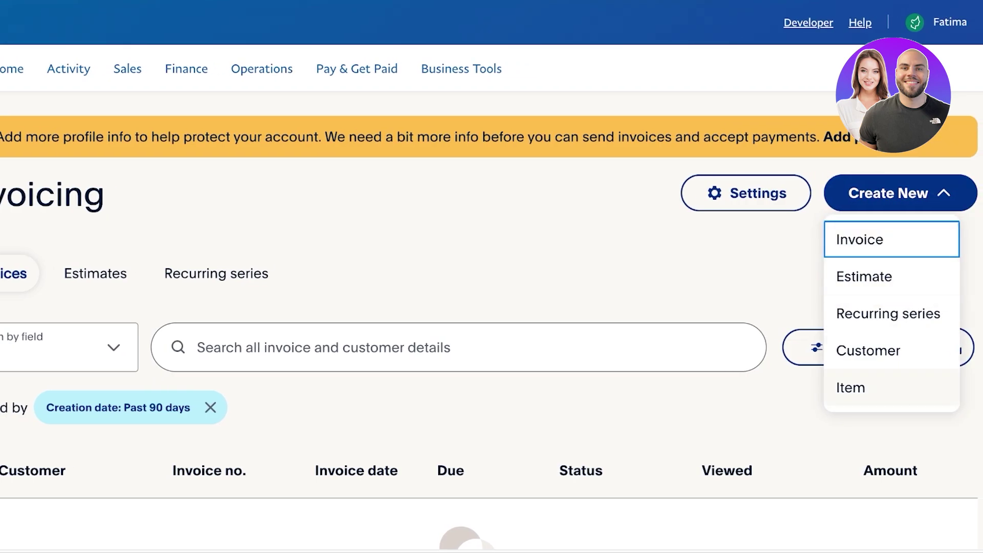
pyautogui.click(860, 239)
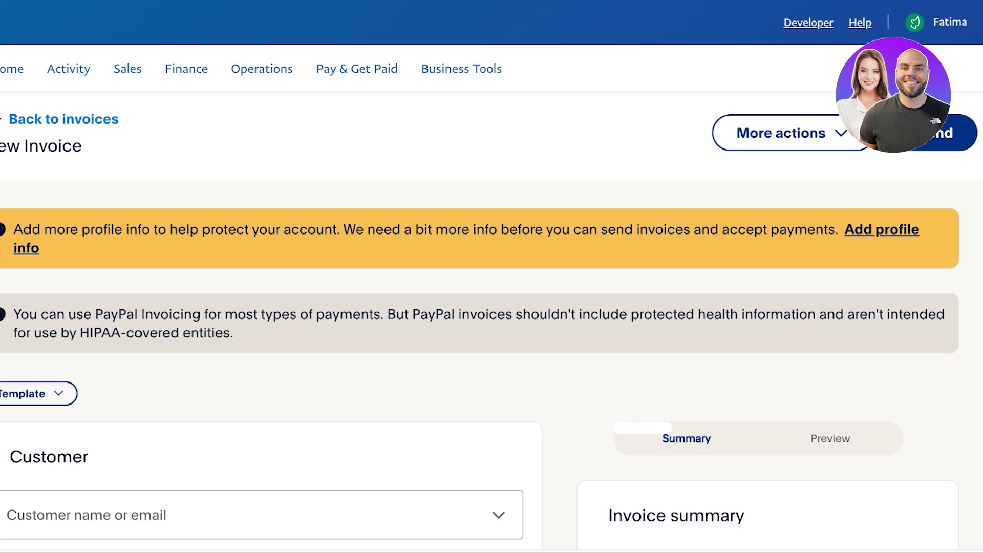
pyautogui.scroll(-5, 491, 359)
pyautogui.scroll(-5, 492, 359)
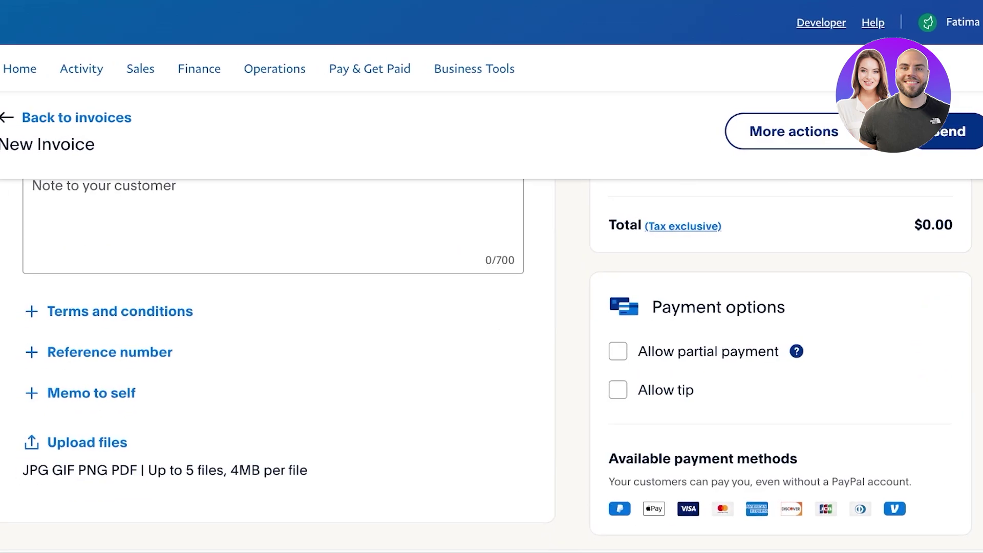
pyautogui.scroll(10, 492, 359)
pyautogui.scroll(-6, 491, 359)
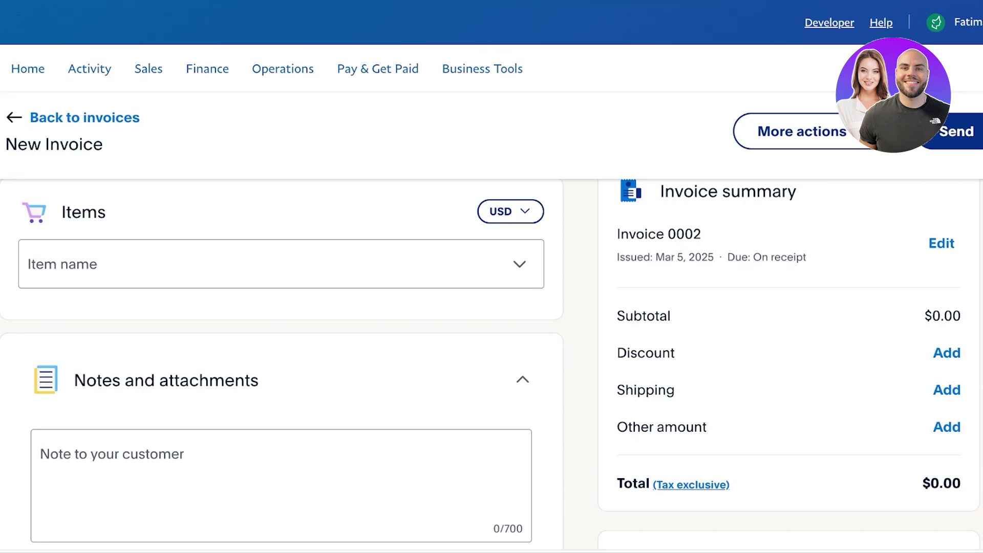
pyautogui.scroll(10, 281, 358)
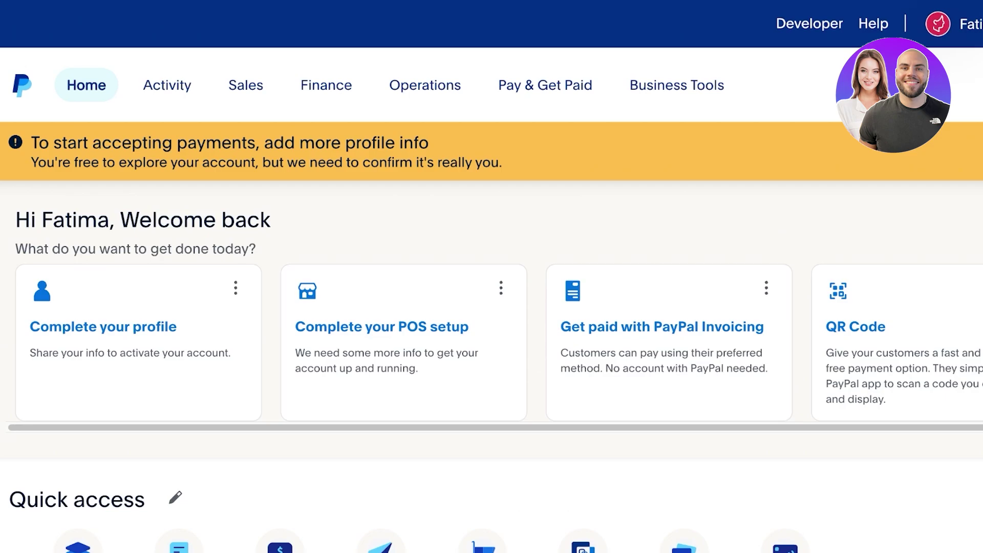
# Review the suggested tasks, quick access tools, money and recent activity sections on the PayPal home dashboard.
pyautogui.scroll(-8, 492, 358)
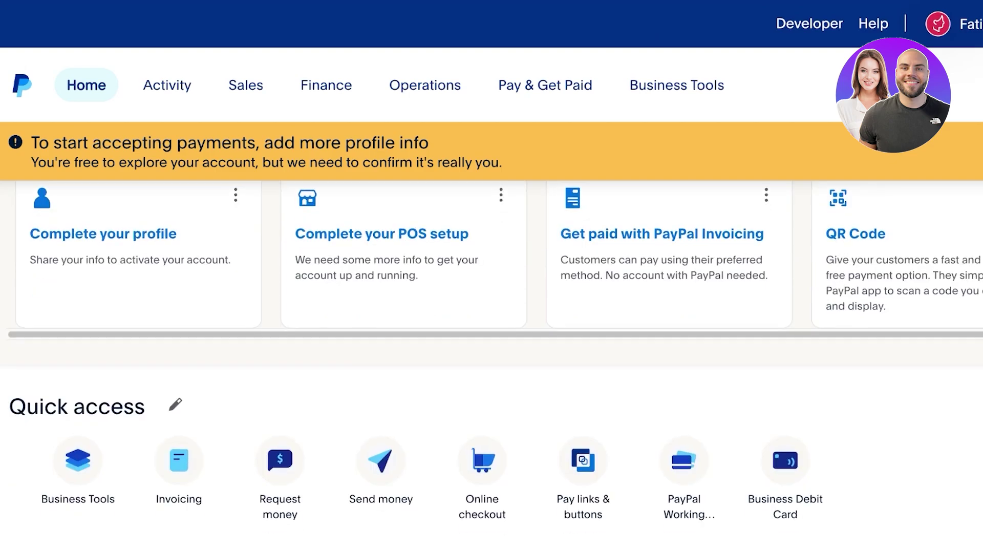
pyautogui.scroll(7, 492, 359)
pyautogui.scroll(-3, 482, 307)
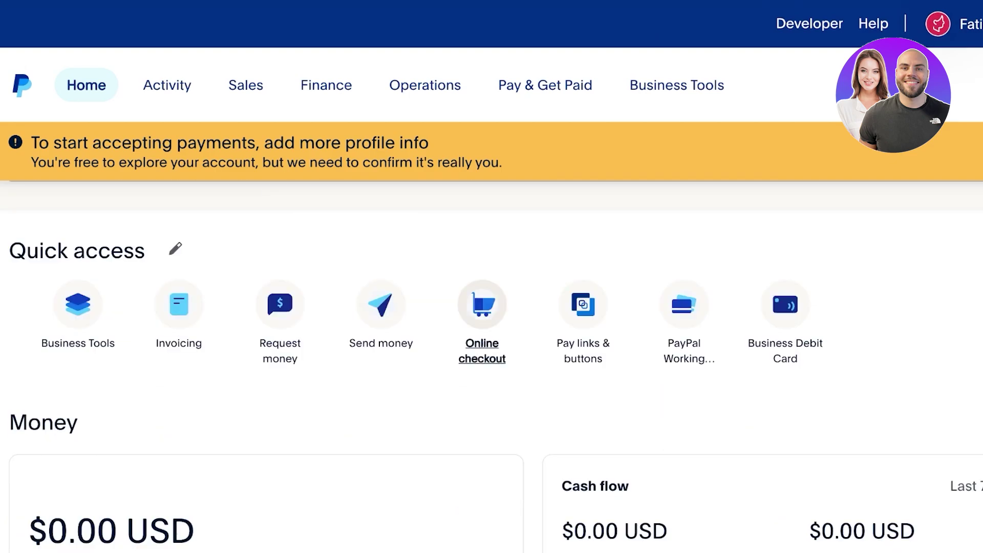
pyautogui.scroll(-4, 492, 358)
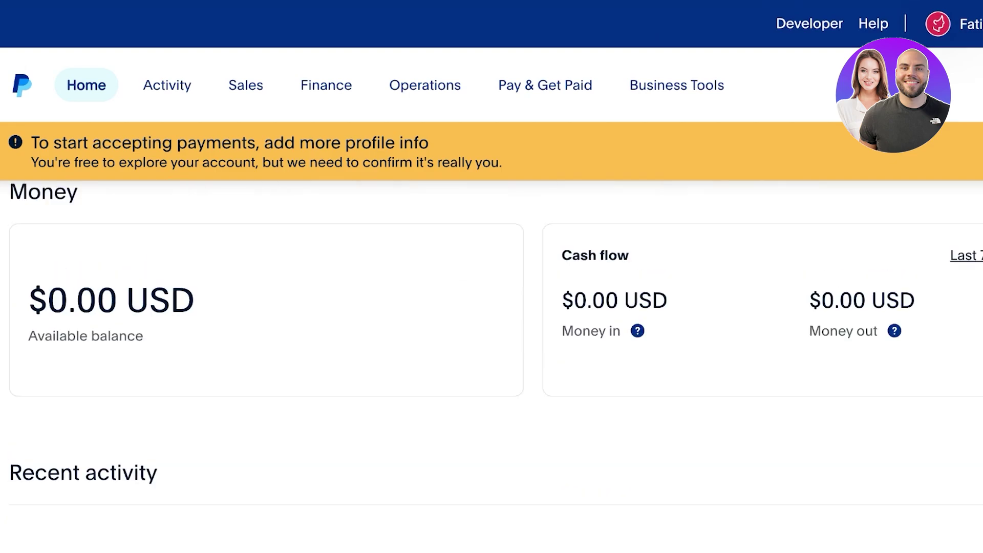
pyautogui.scroll(9, 491, 359)
pyautogui.scroll(-7, 492, 358)
pyautogui.scroll(3, 492, 358)
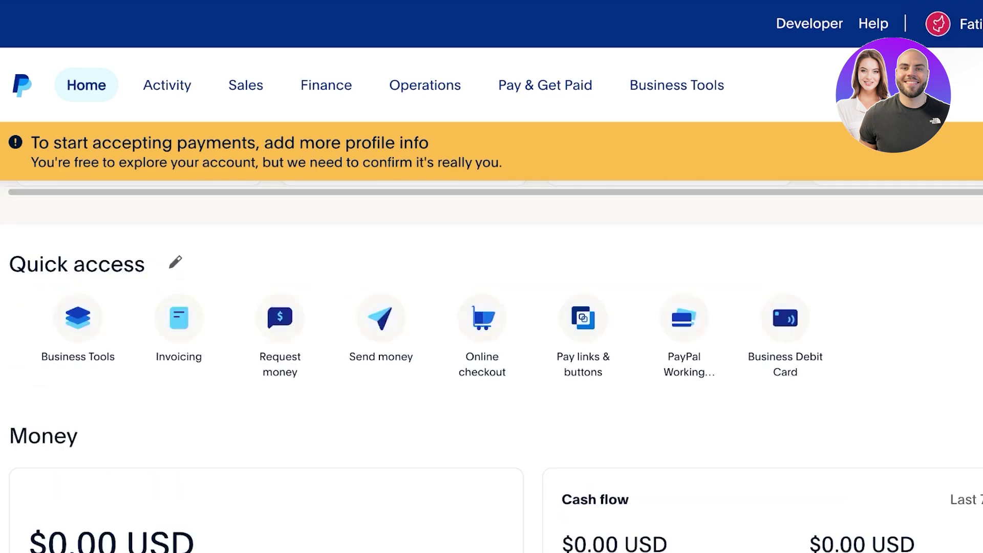
pyautogui.scroll(3, 491, 358)
pyautogui.scroll(-3, 491, 358)
pyautogui.scroll(5, 492, 358)
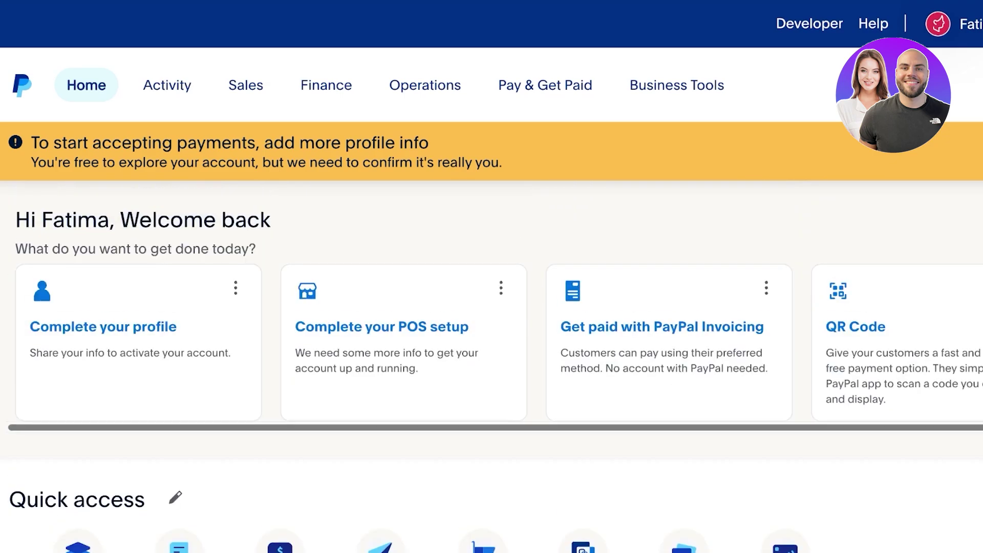
pyautogui.scroll(-3, 492, 358)
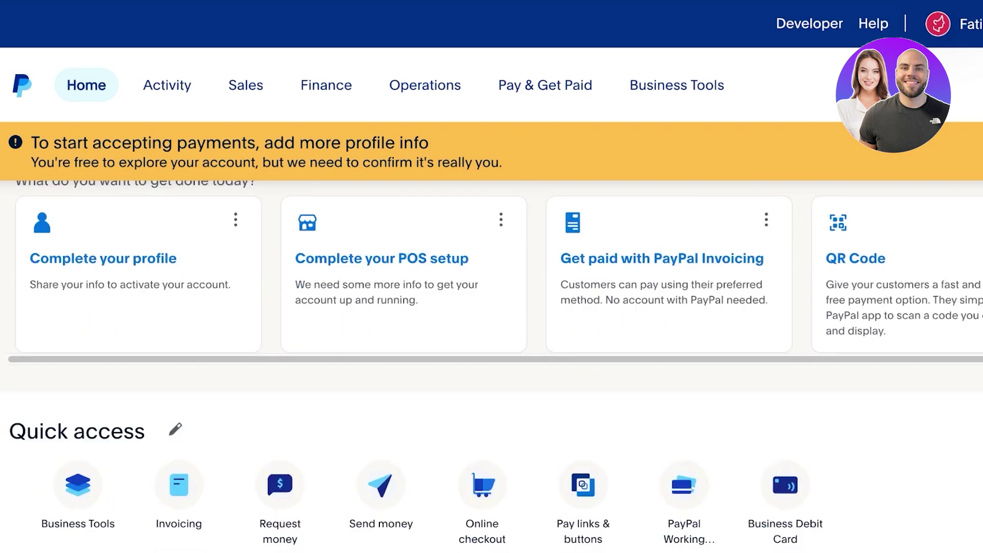
pyautogui.scroll(3, 491, 358)
pyautogui.scroll(-1, 491, 359)
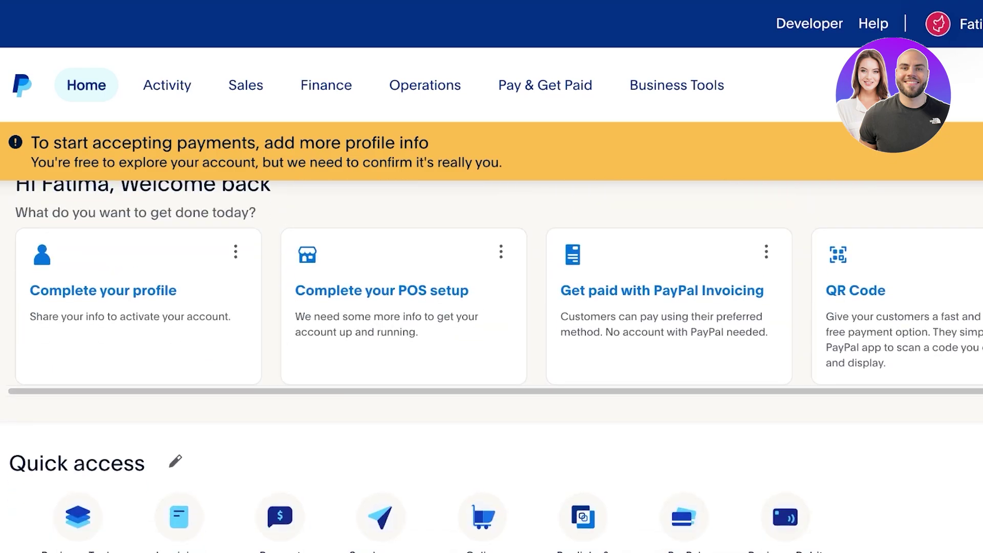
pyautogui.scroll(-5, 492, 359)
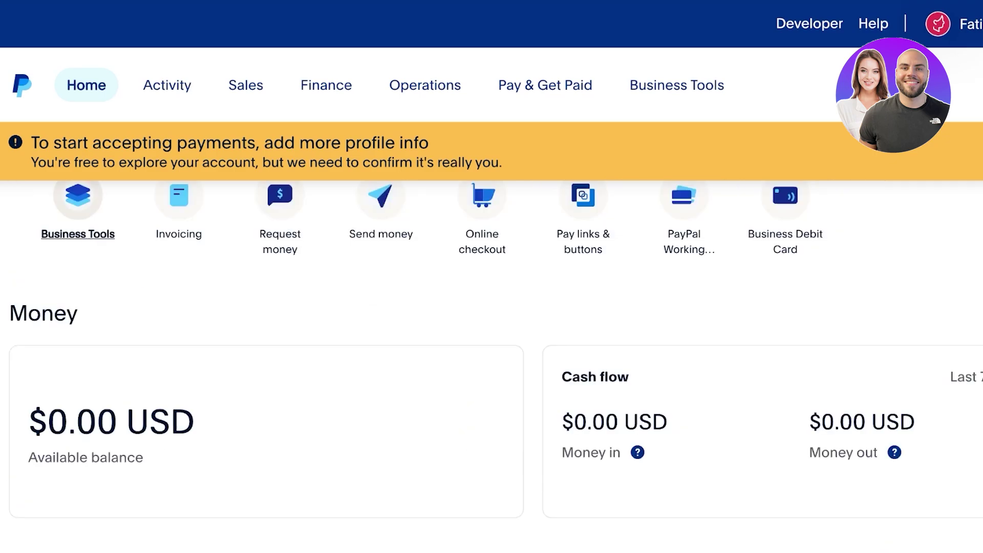
pyautogui.scroll(2, 492, 359)
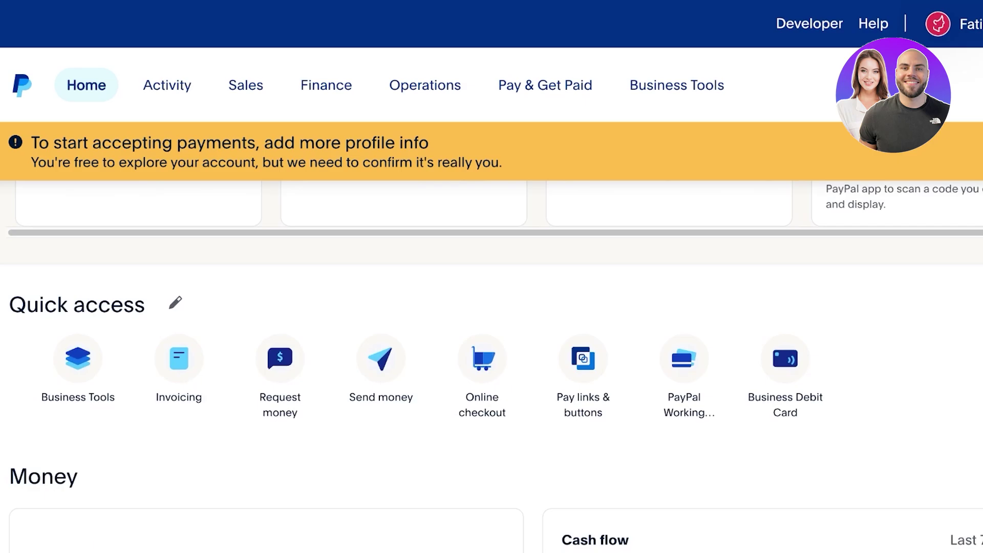
pyautogui.scroll(-3, 492, 358)
pyautogui.scroll(2, 492, 359)
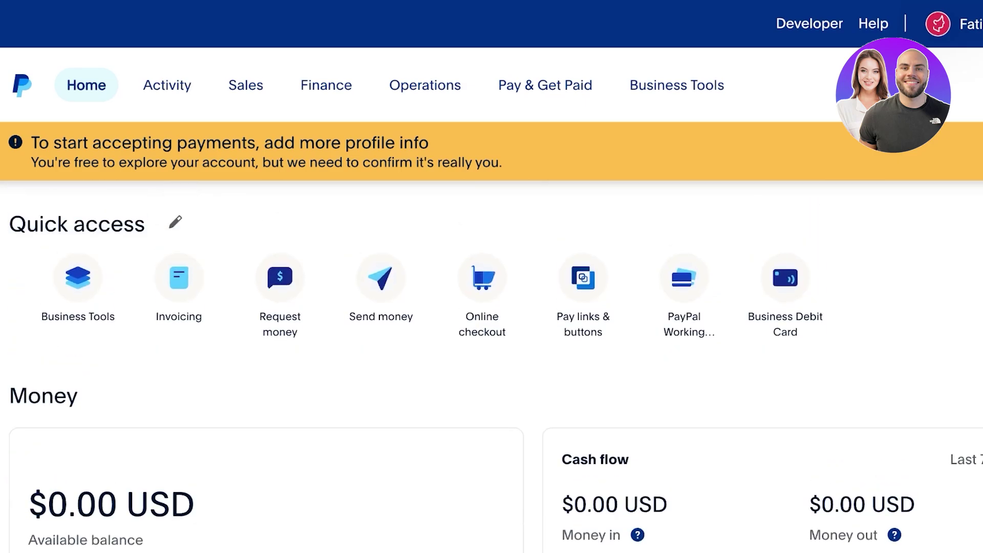